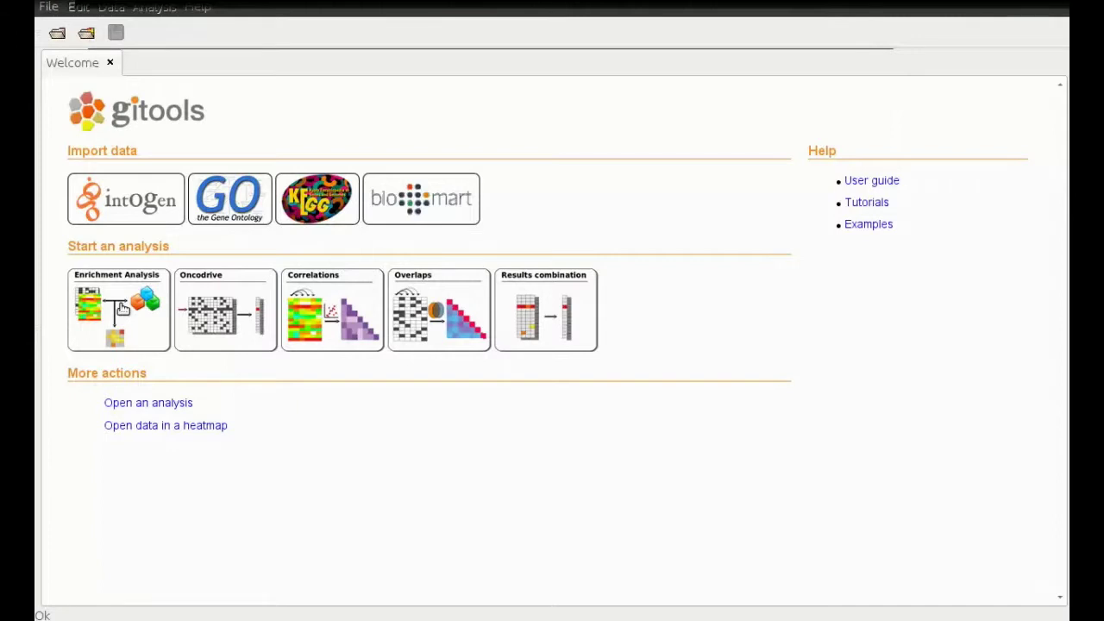
- Start an enrichment analysis with glioblastoma.integrated.multmatrix.tdm as the data source and expr median-centered as the value
click(122, 308)
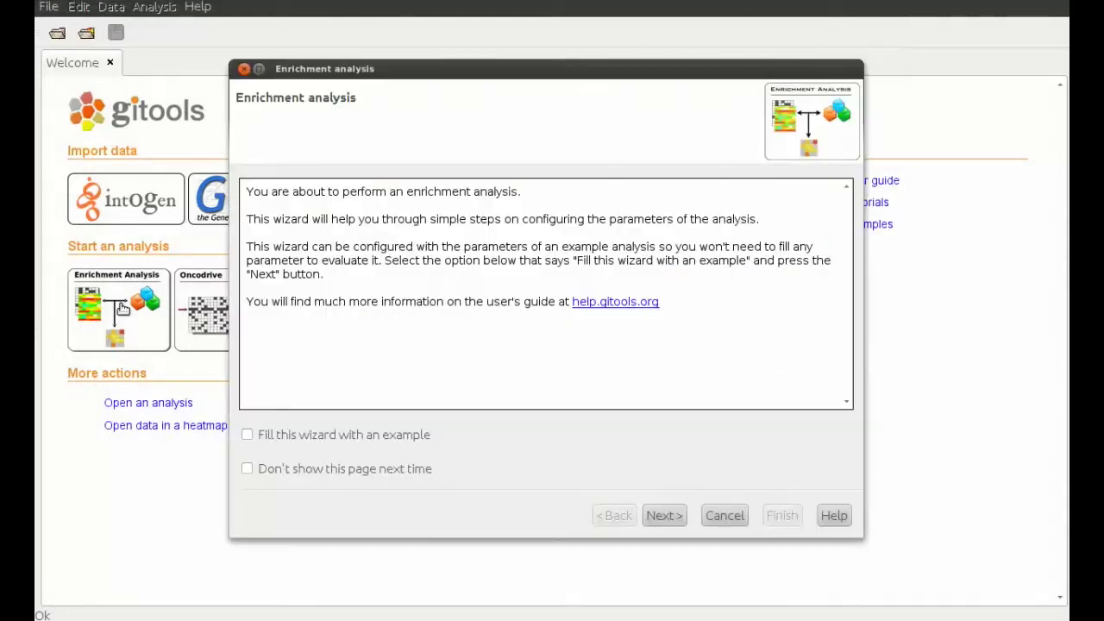
click(674, 521)
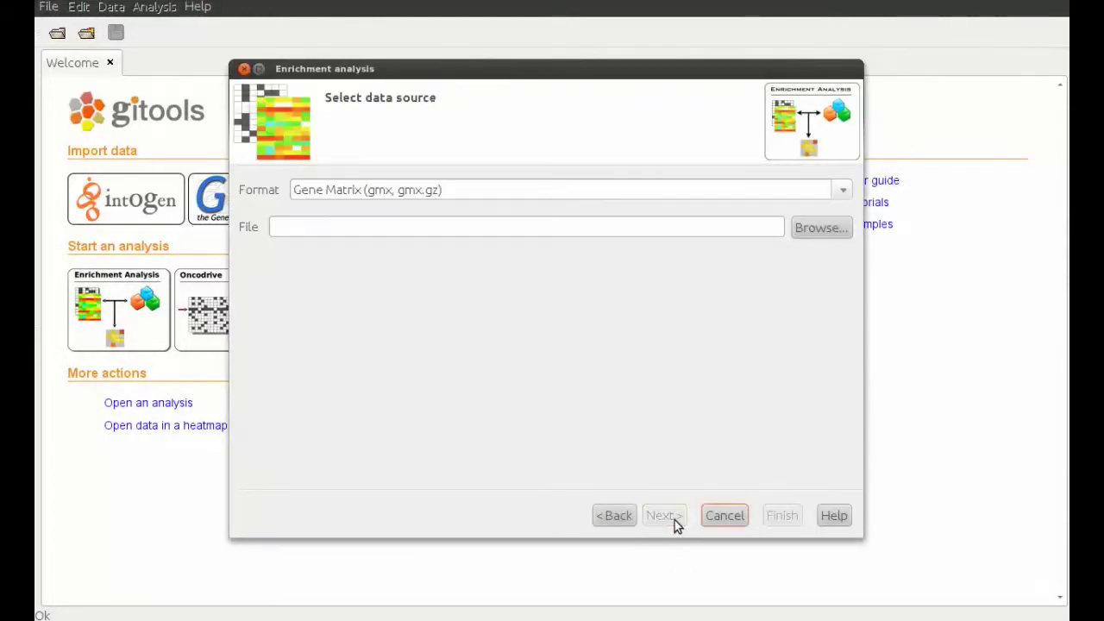
click(816, 234)
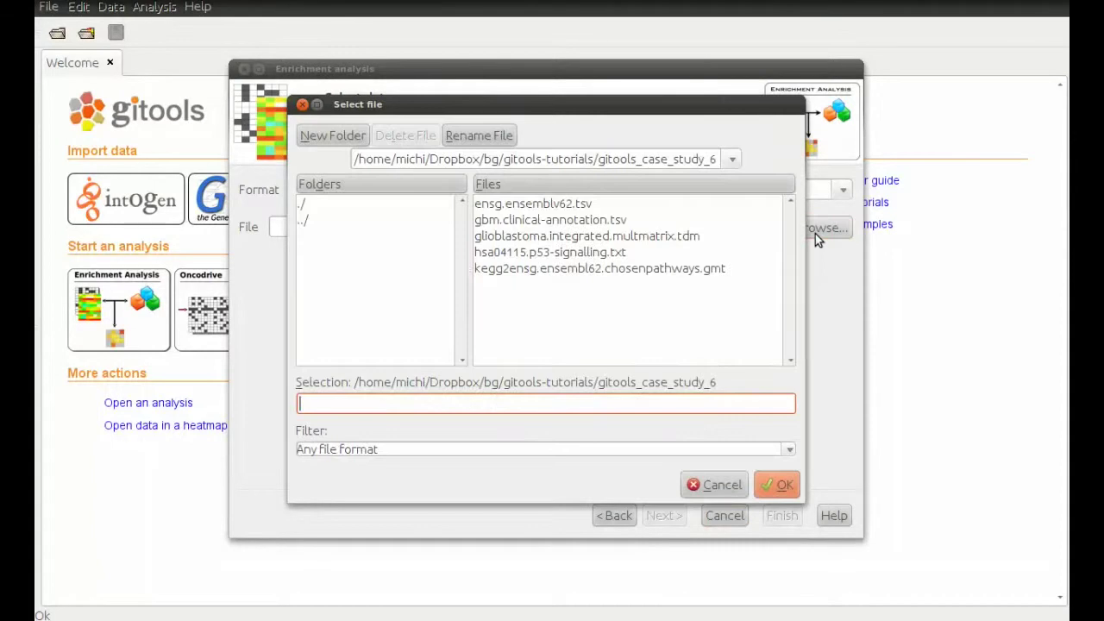
click(686, 238)
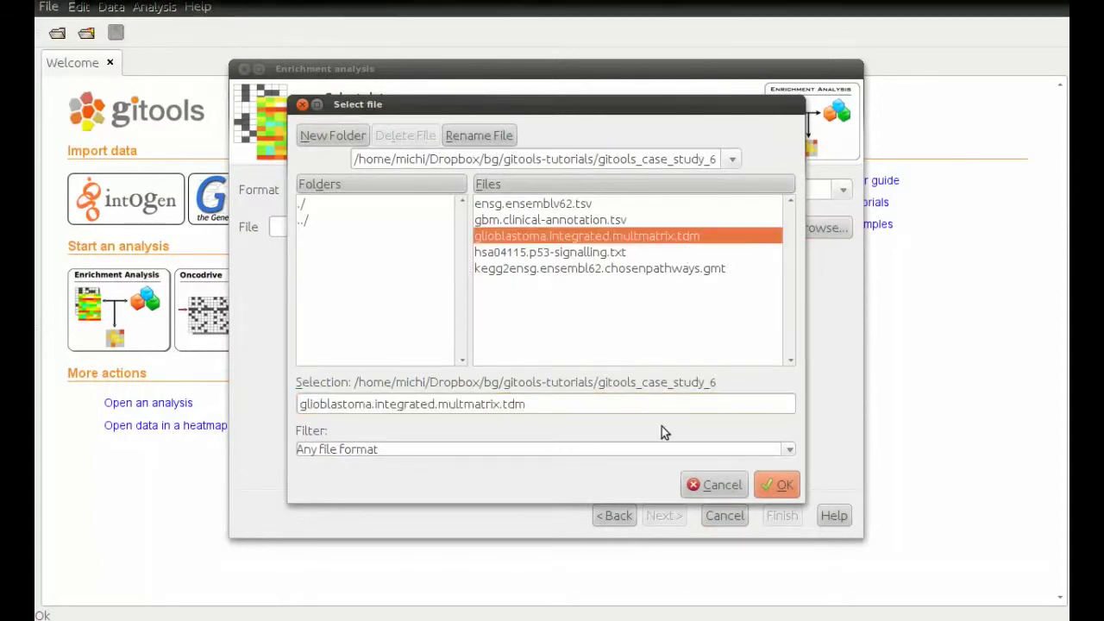
click(791, 488)
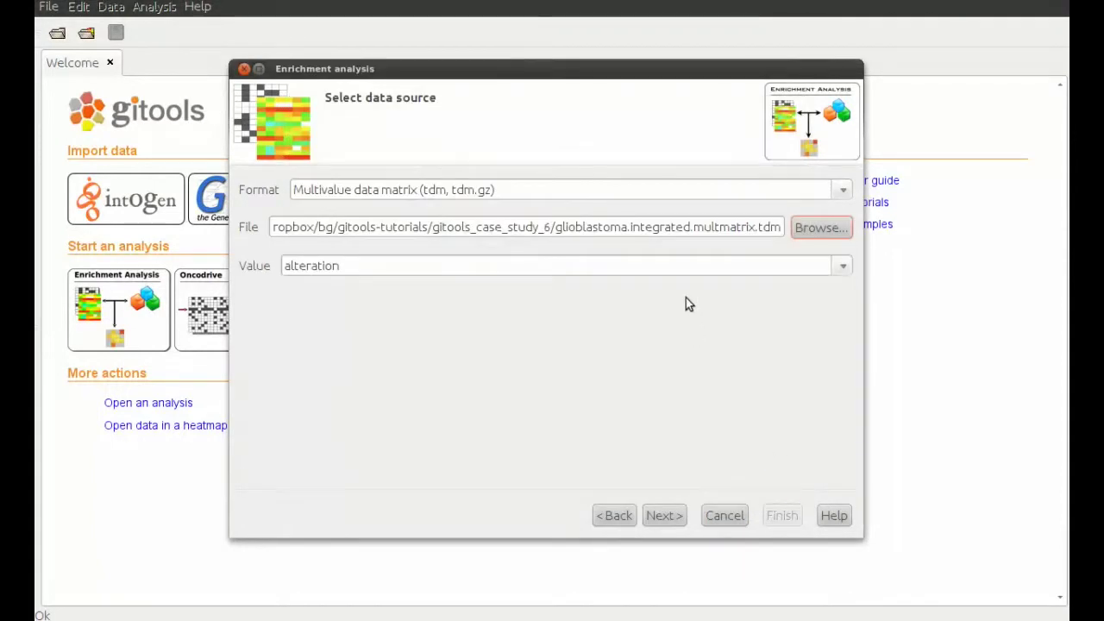
click(687, 266)
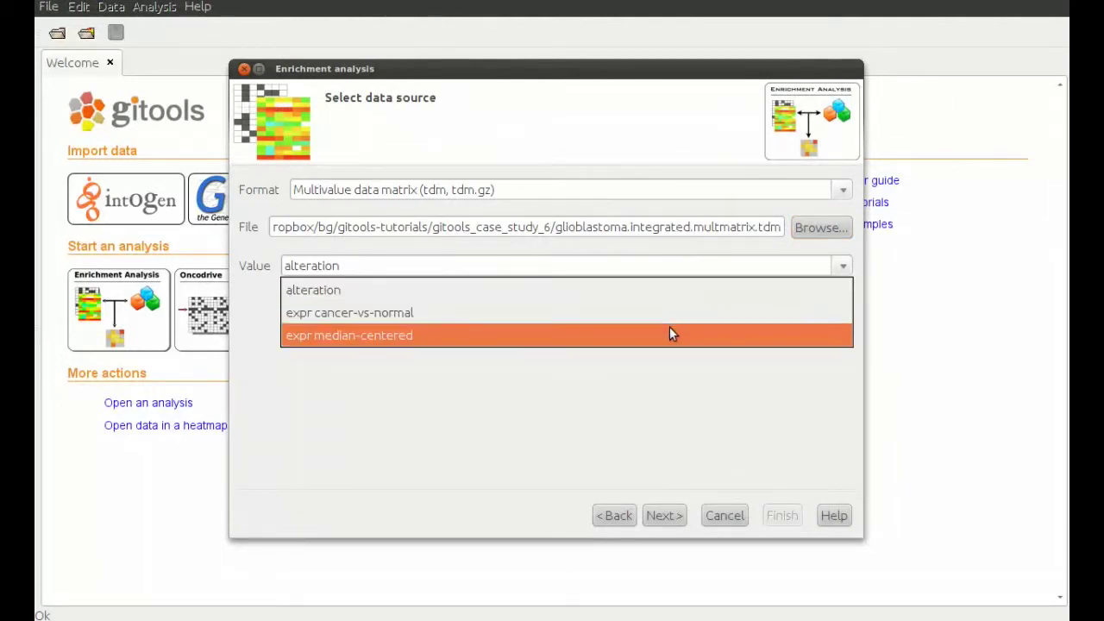
click(672, 333)
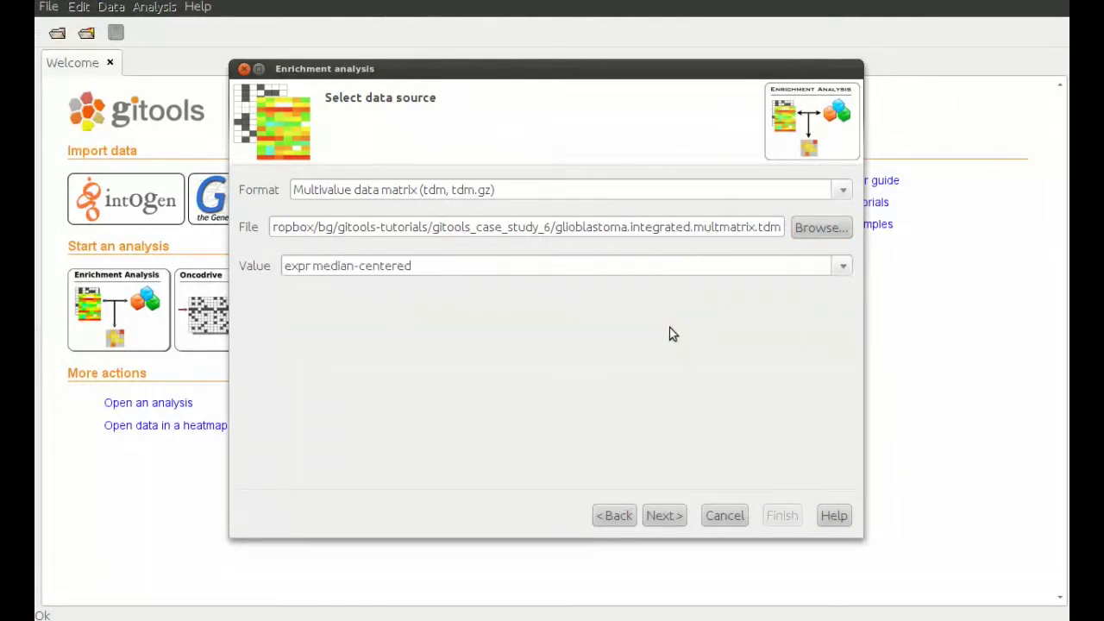
click(663, 516)
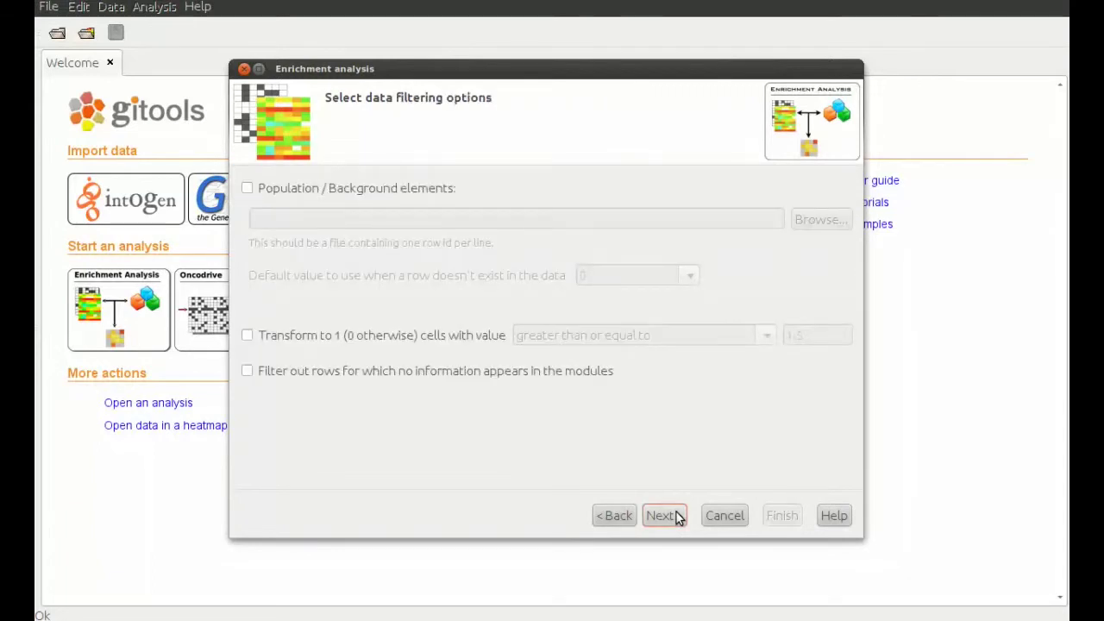
- Leave data filtering at its defaults and use kegg2ensg.ensembl62.chosenpathways.gmt as the modules file
click(661, 516)
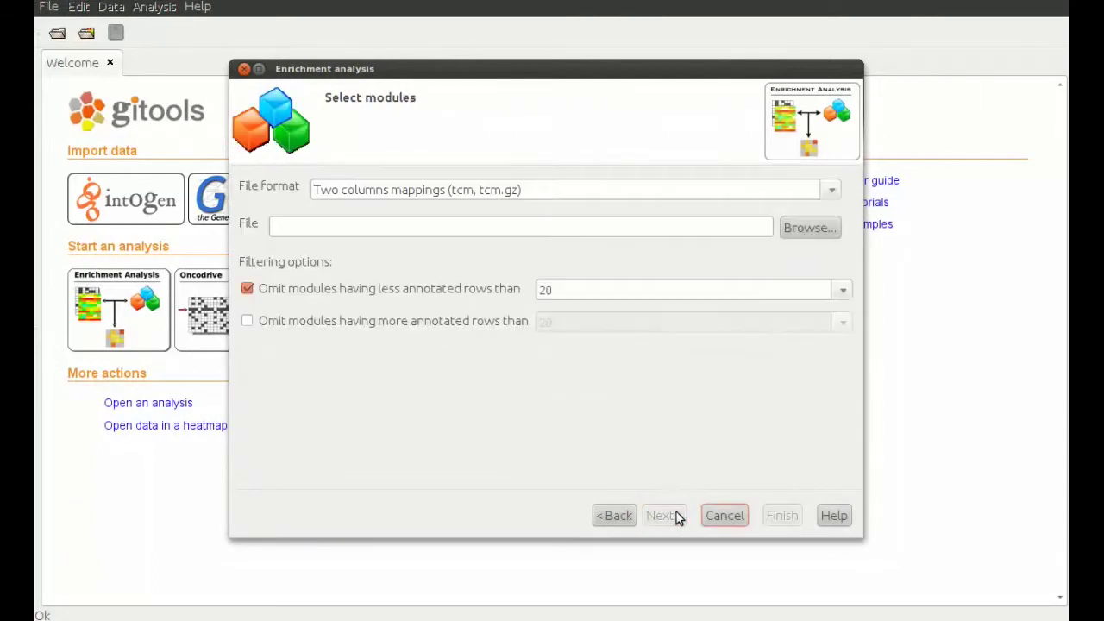
click(792, 228)
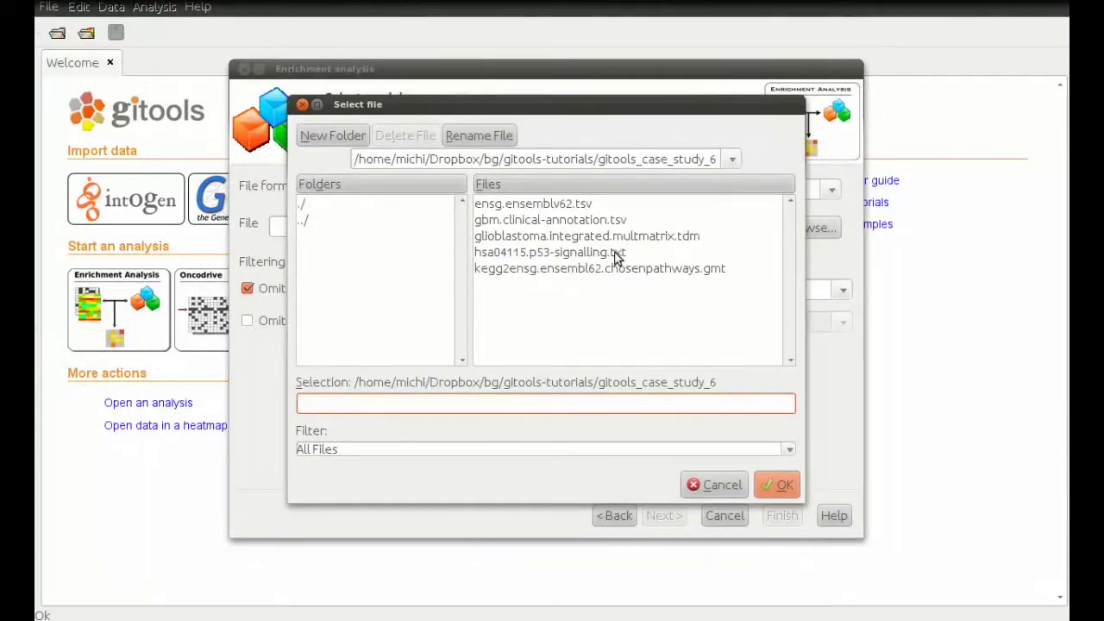
click(538, 272)
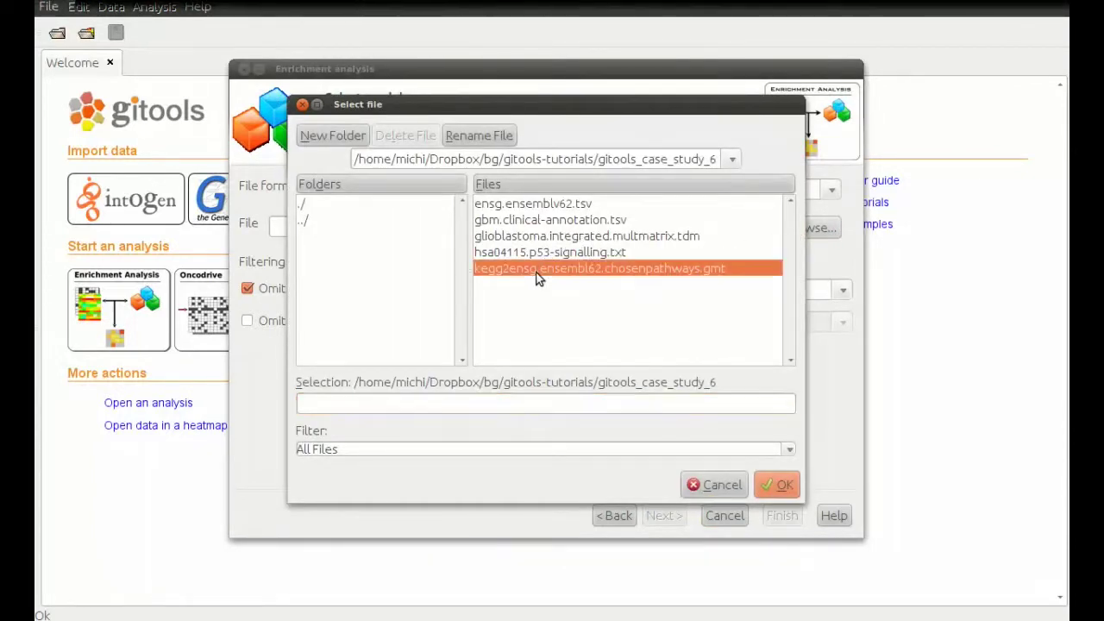
click(776, 485)
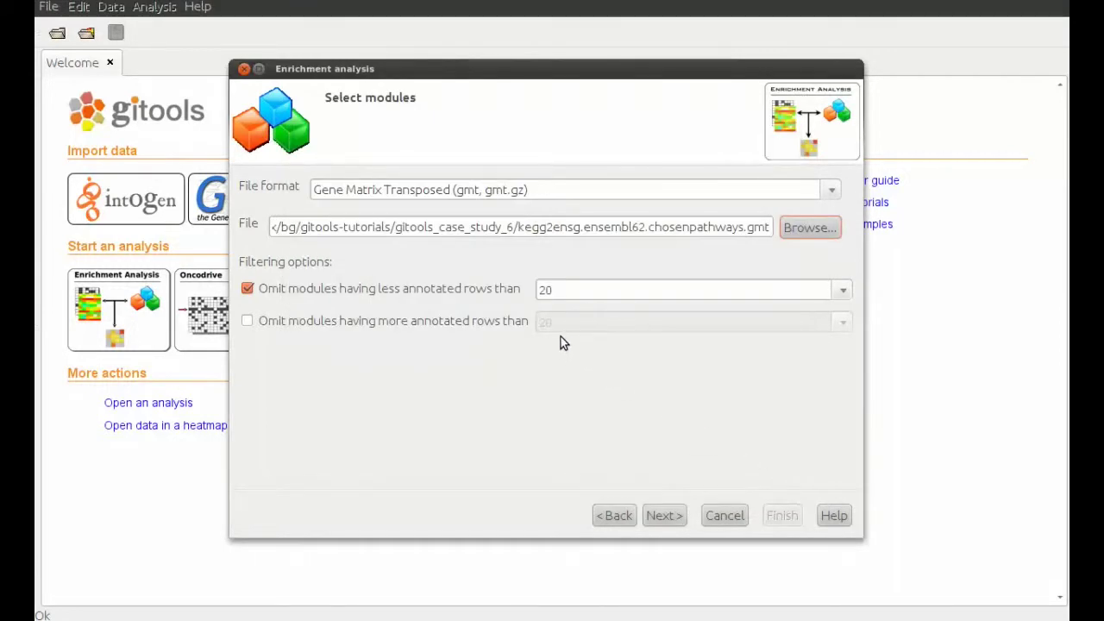
click(664, 516)
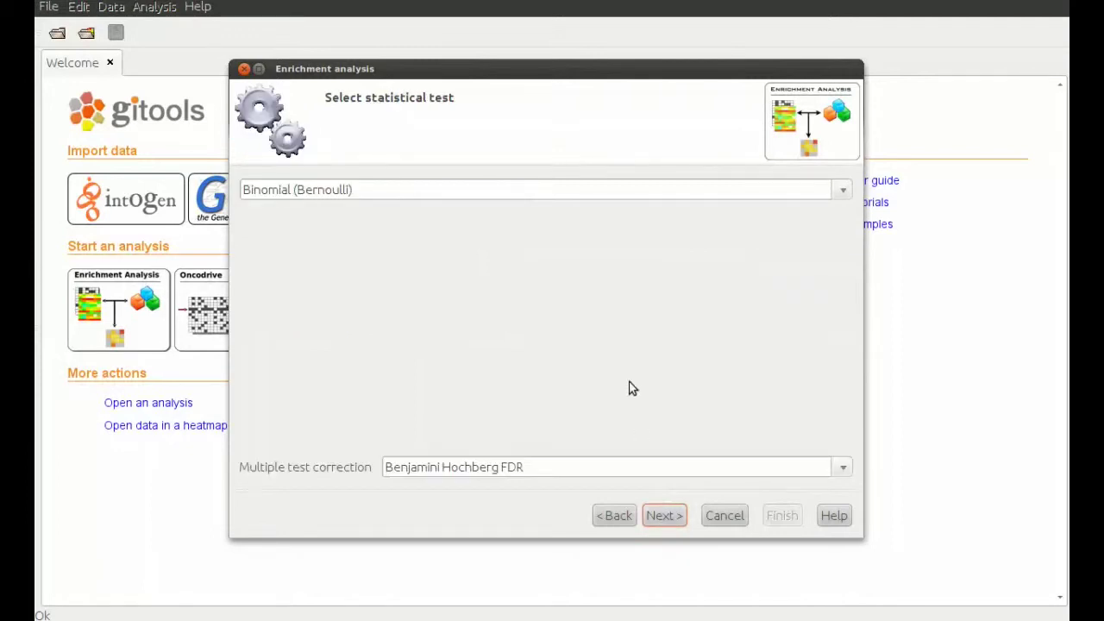
- Choose the Z Score statistical test and set its sampling size to 100
click(608, 191)
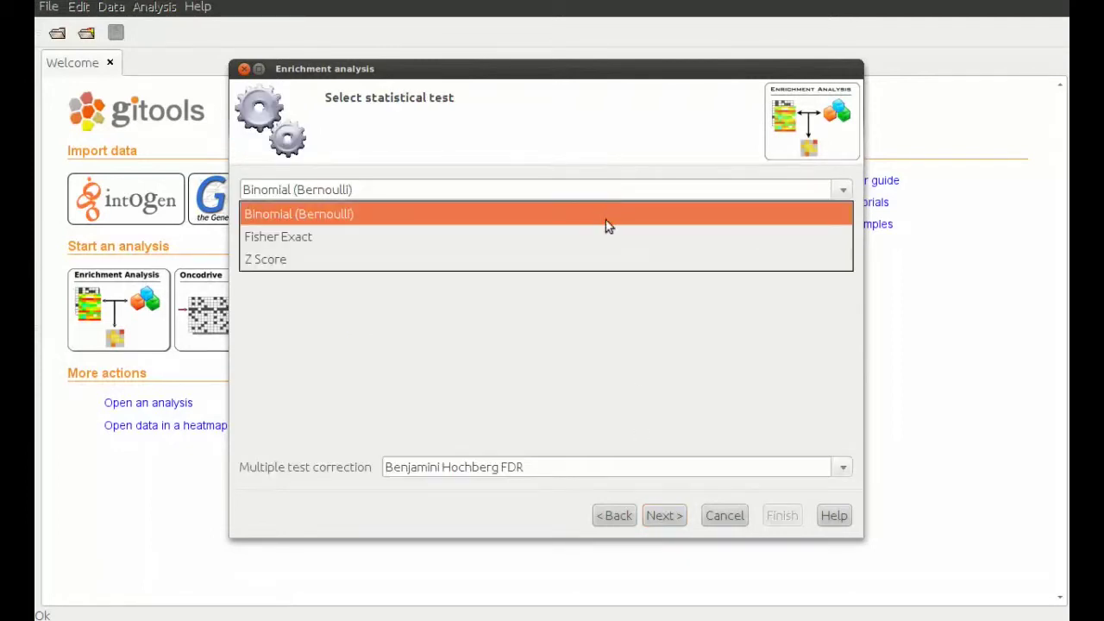
click(606, 263)
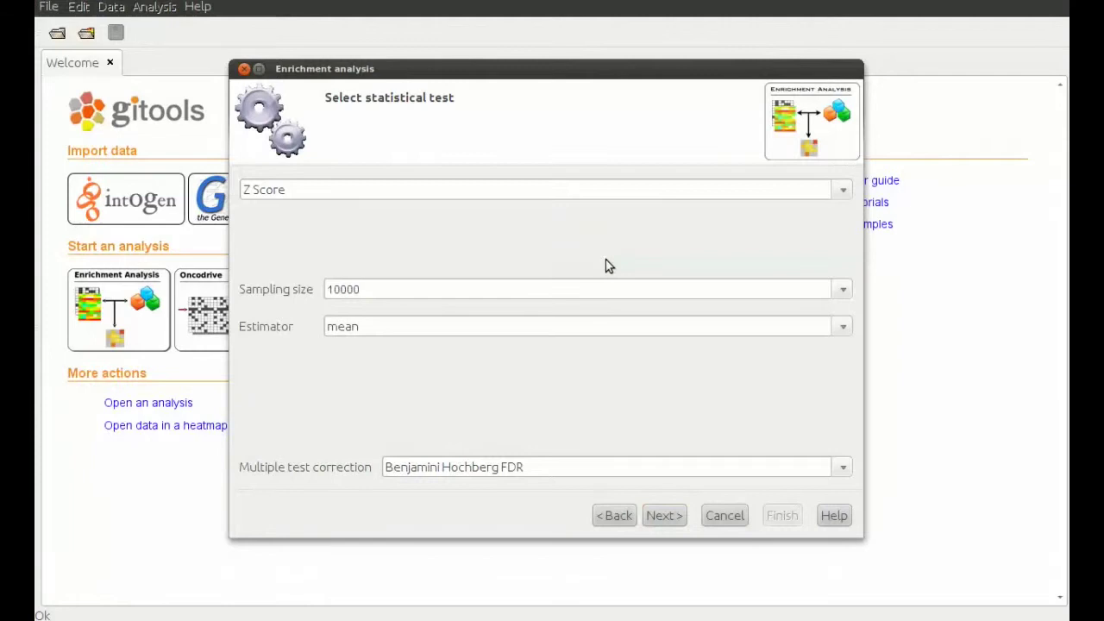
click(470, 291)
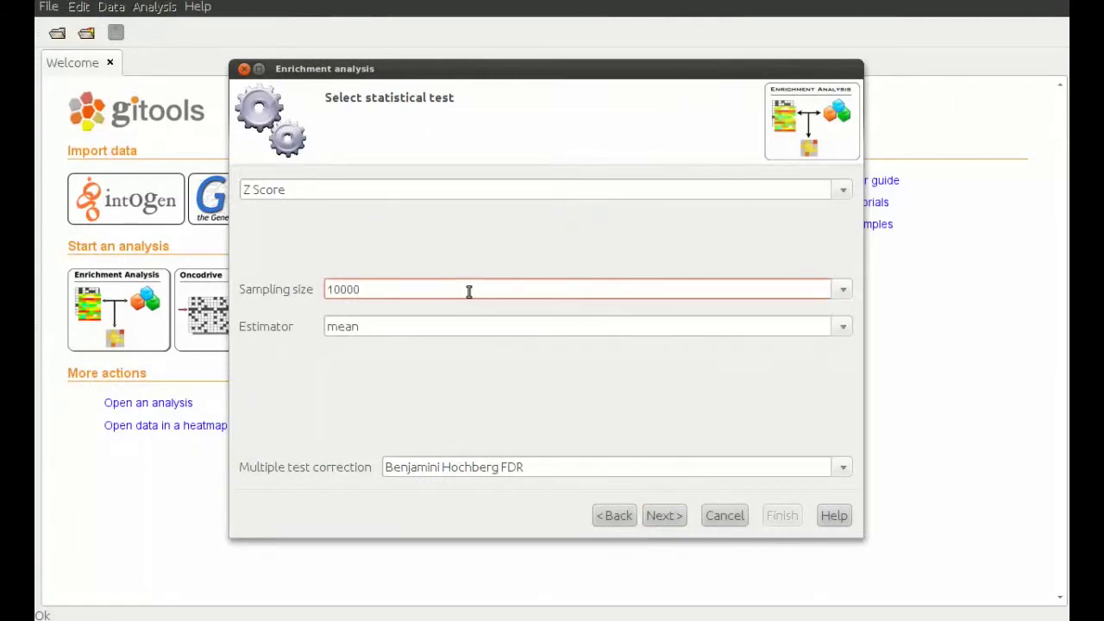
key(BackSpace)
key(BackSpace)
click(667, 515)
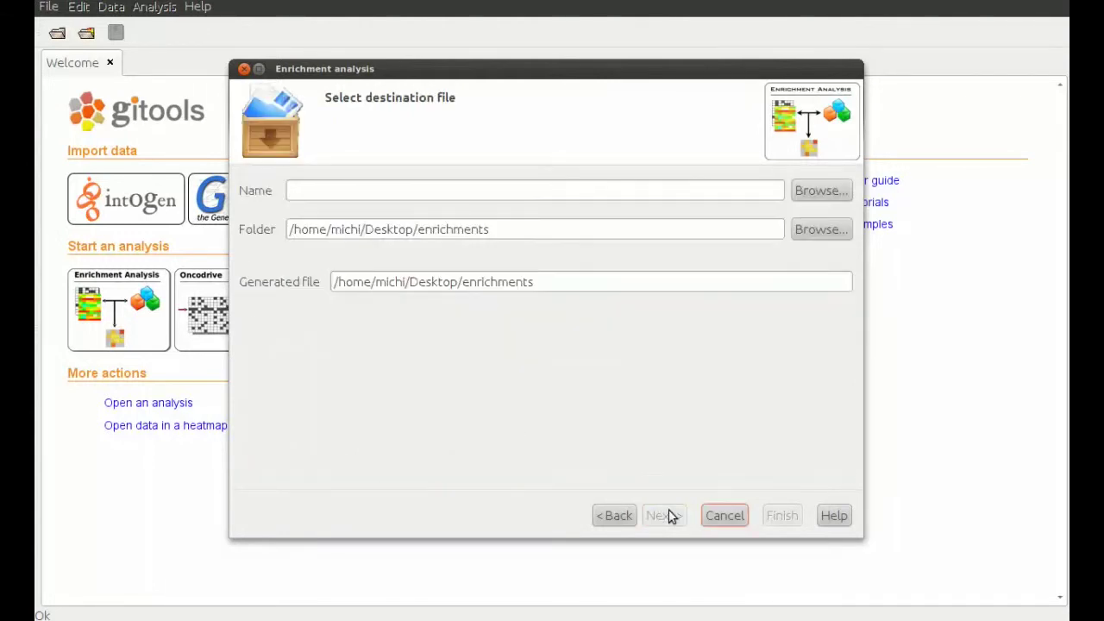
- Choose the existing gbm-expr-kegg.enrichment in the enrichments folder as the destination file
click(820, 190)
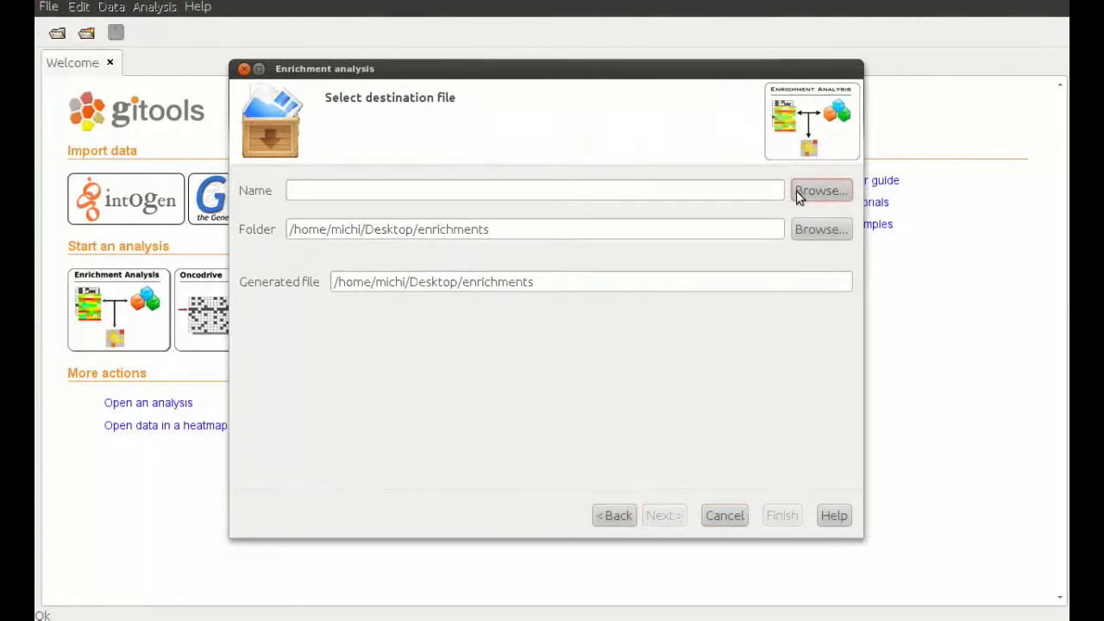
click(561, 204)
click(775, 485)
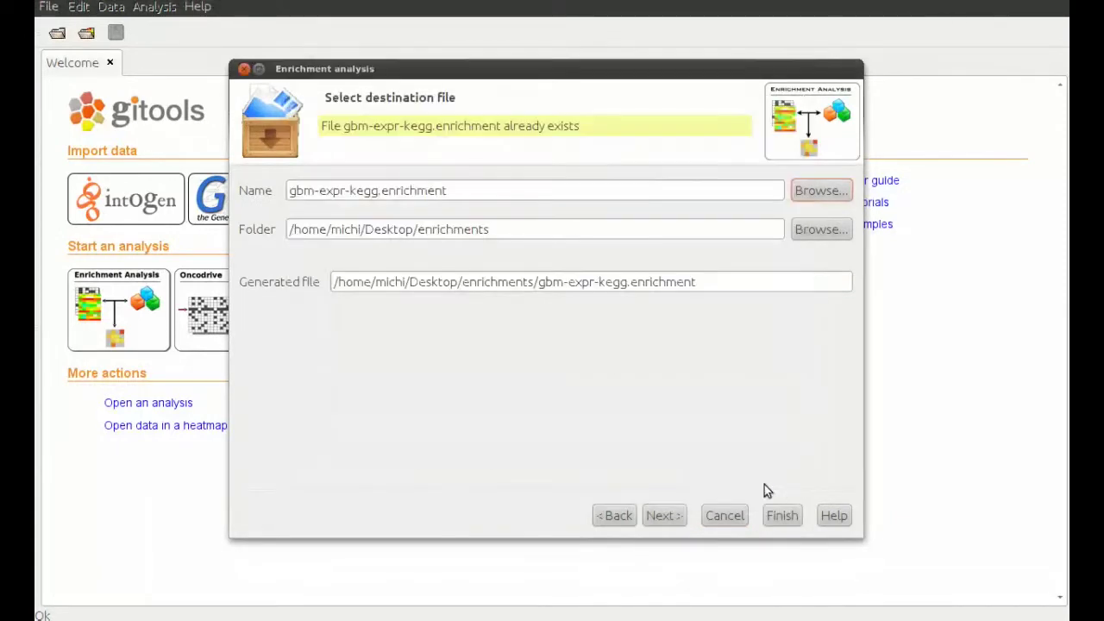
click(664, 516)
- Title the analysis GBM-expr-KEGG and run it
click(664, 214)
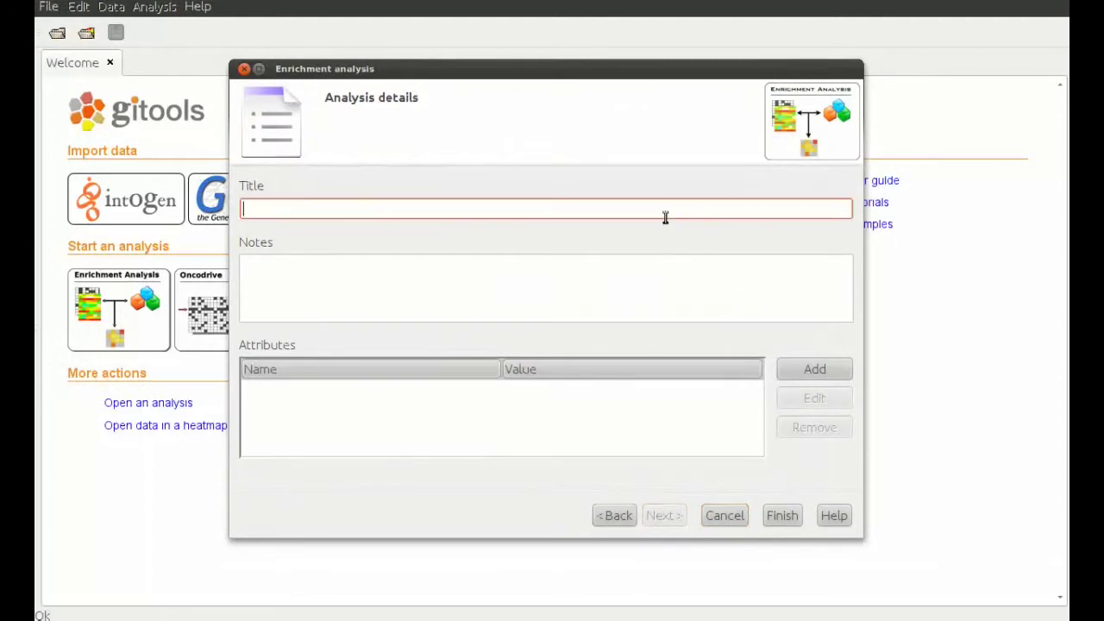
text(GBM-expr-Kegg)
key(BackSpace)
key(BackSpace)
key(BackSpace)
text(EGG)
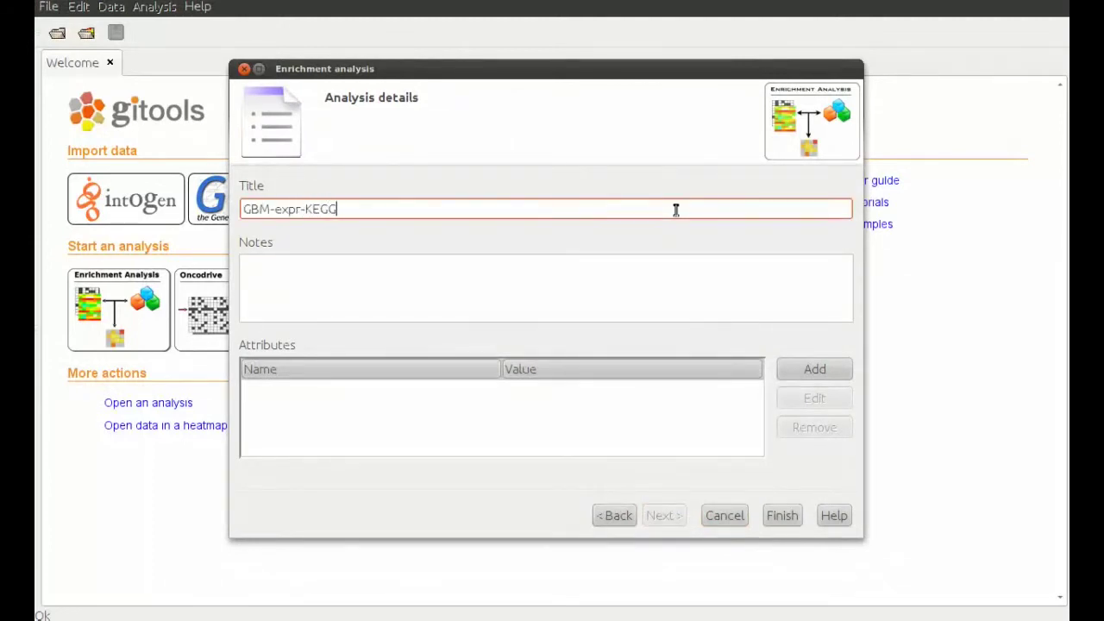
click(790, 520)
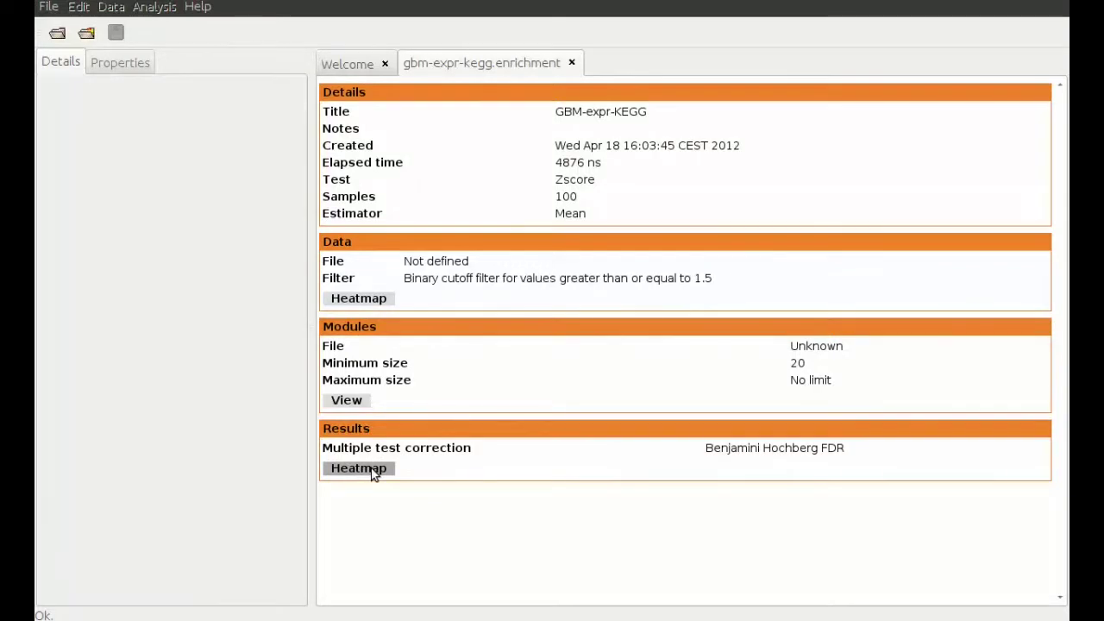
- Open the heatmap of the enrichment results and set its cell width to 3
click(380, 472)
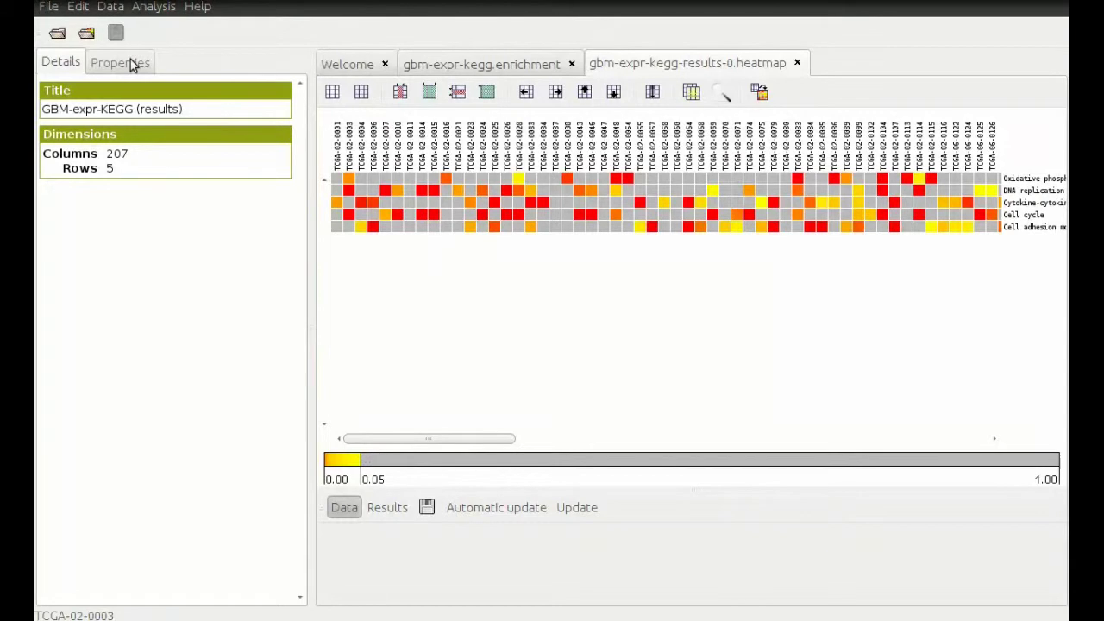
click(131, 65)
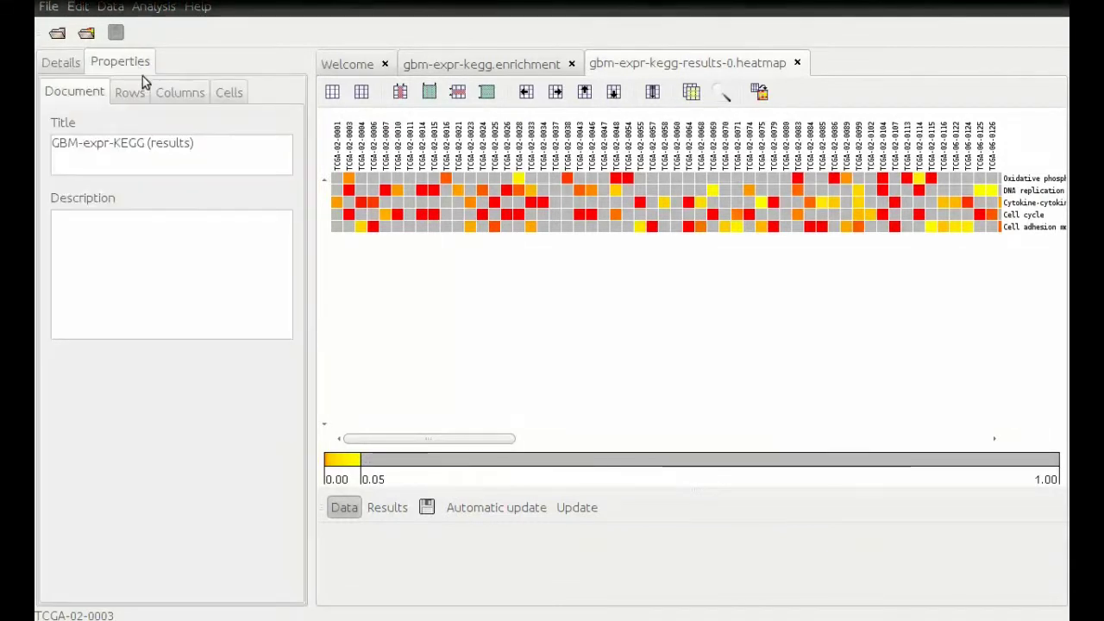
click(232, 94)
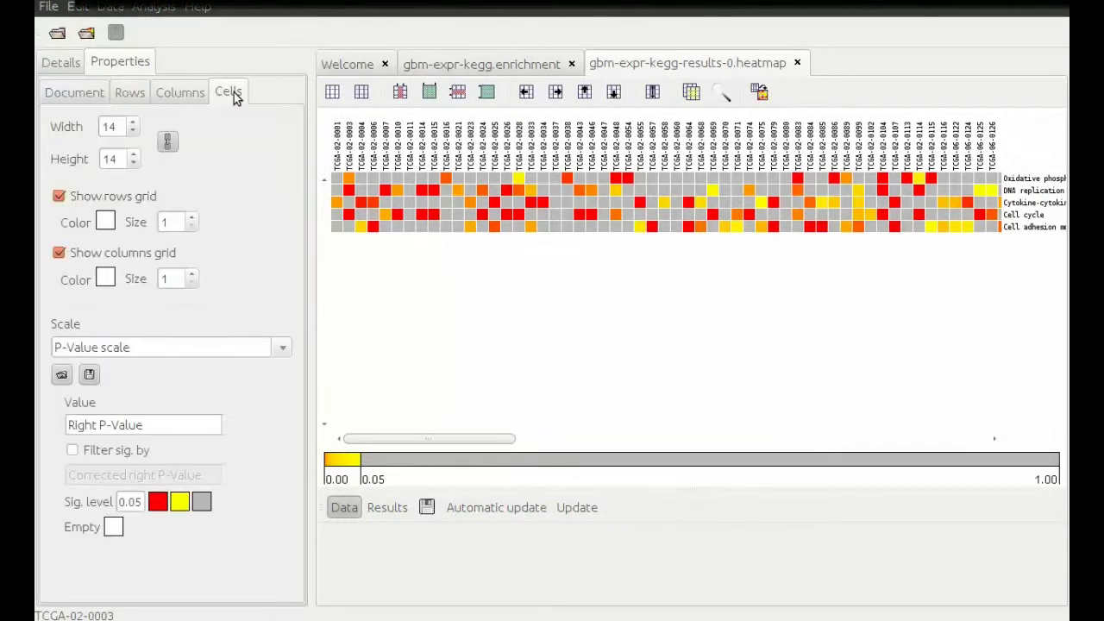
double_click(115, 131)
text(3)
key(Return)
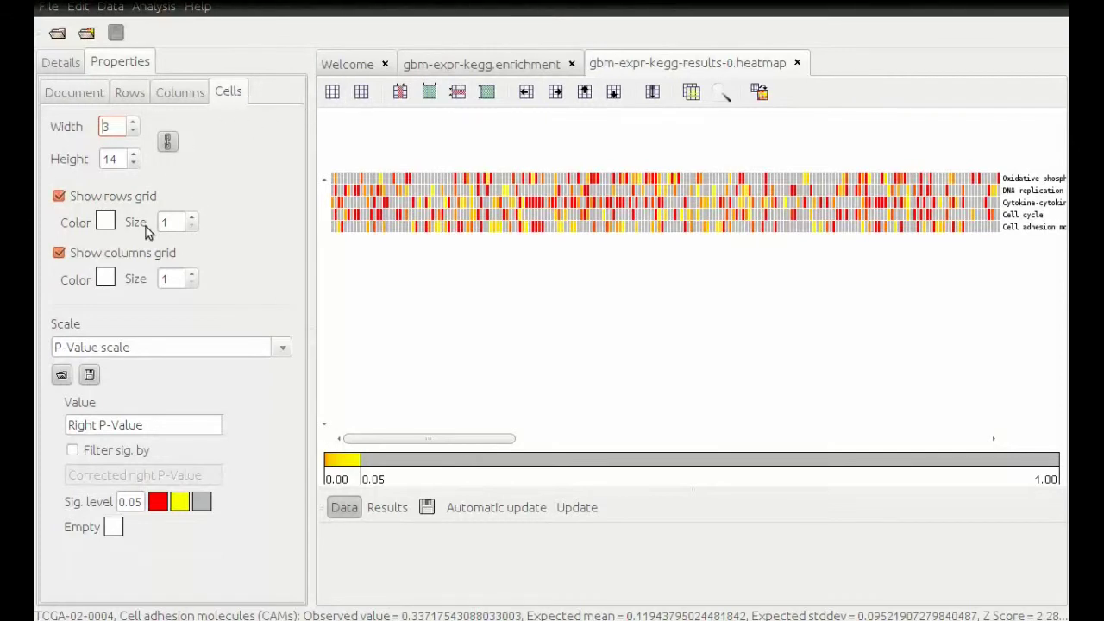
- Set the size of the heatmap's column ID header to 20
click(164, 91)
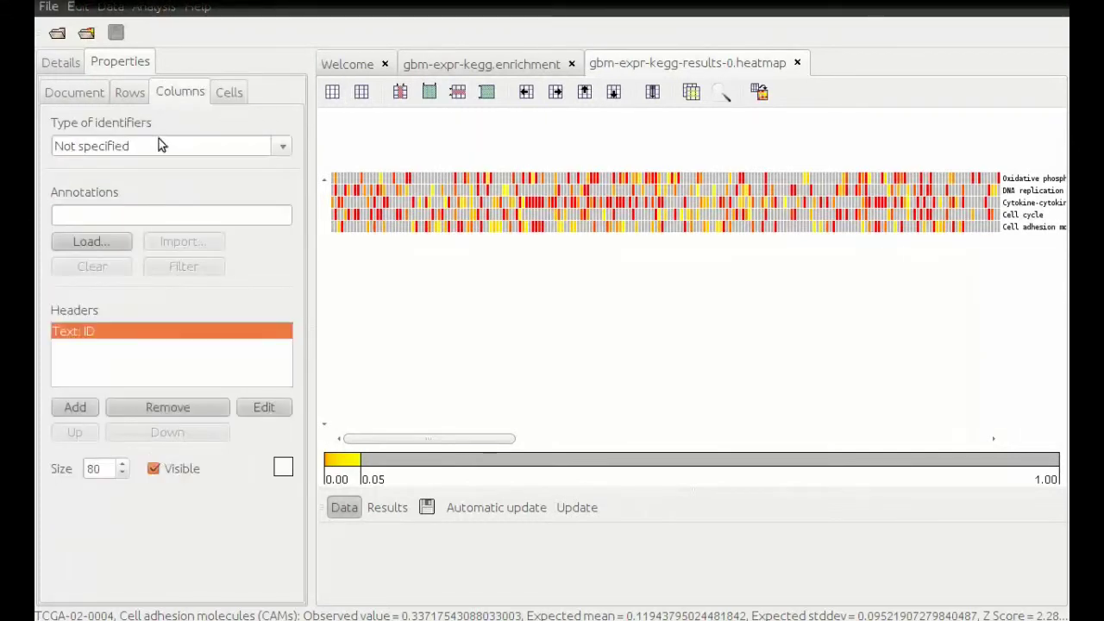
double_click(96, 469)
text(20)
key(Return)
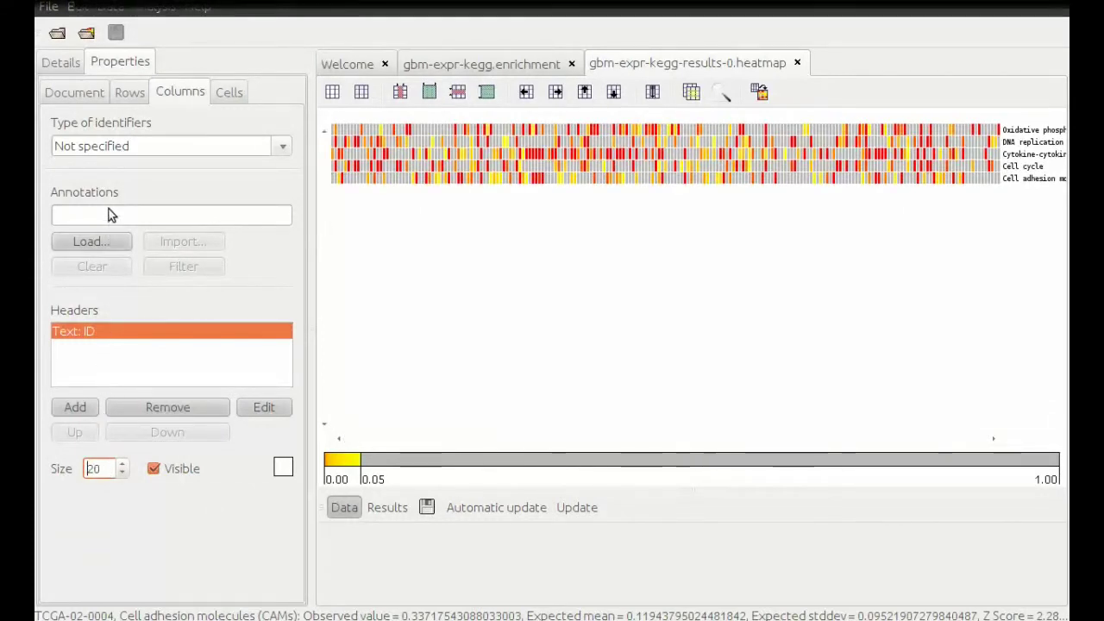
- Load gbm.clinical-annotation.tsv as the column annotations
click(92, 241)
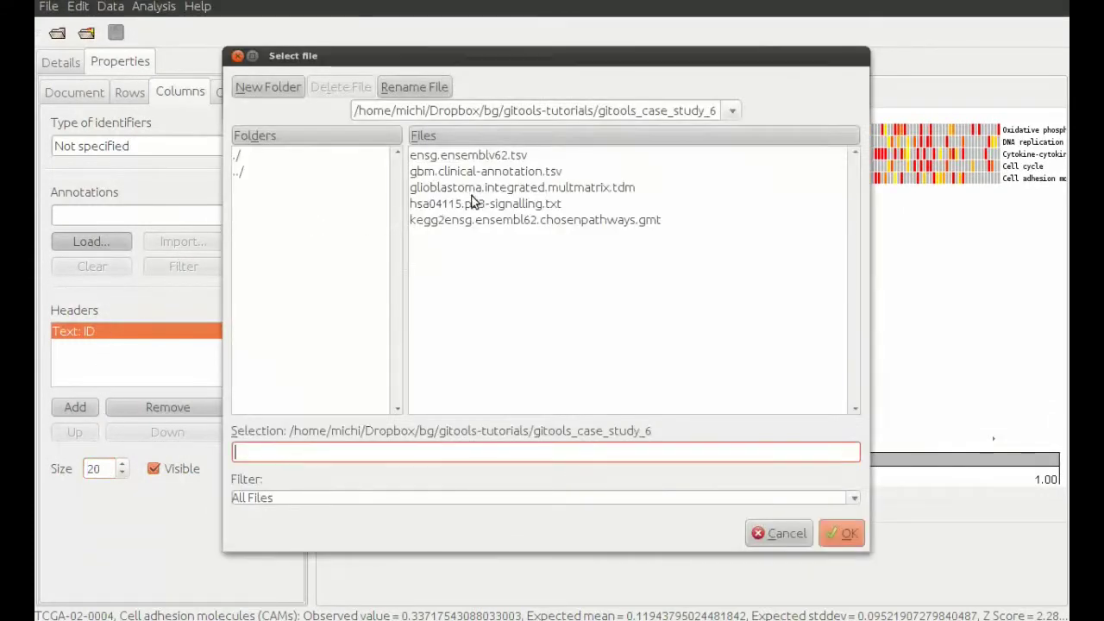
click(542, 172)
click(844, 533)
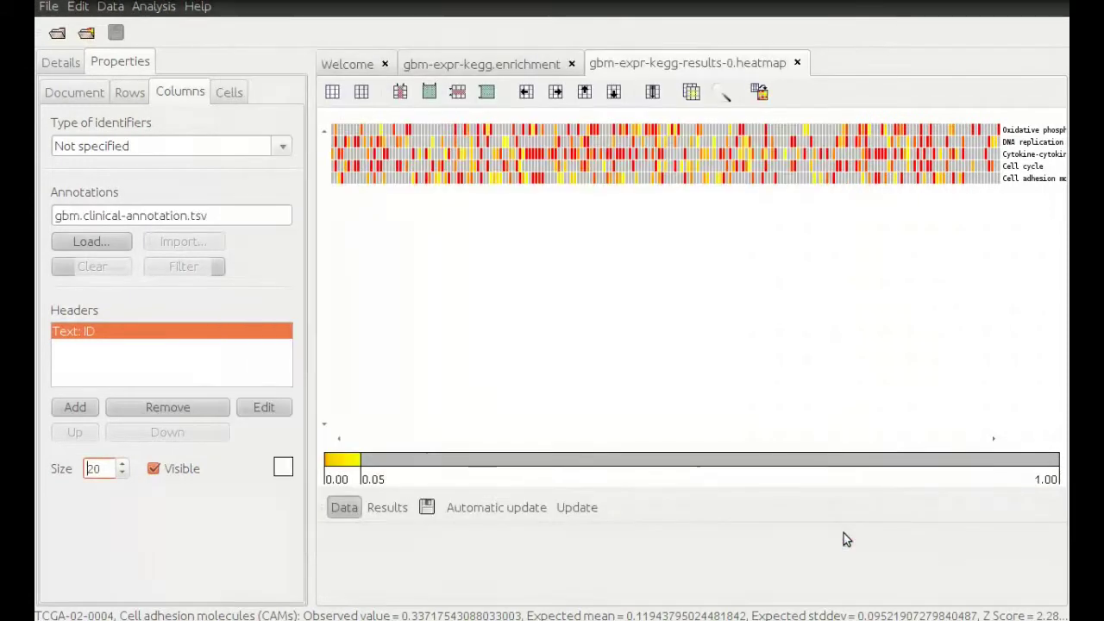
- Start a new column header of colored labels based on the subtype annotation, keeping the default header configuration
click(82, 407)
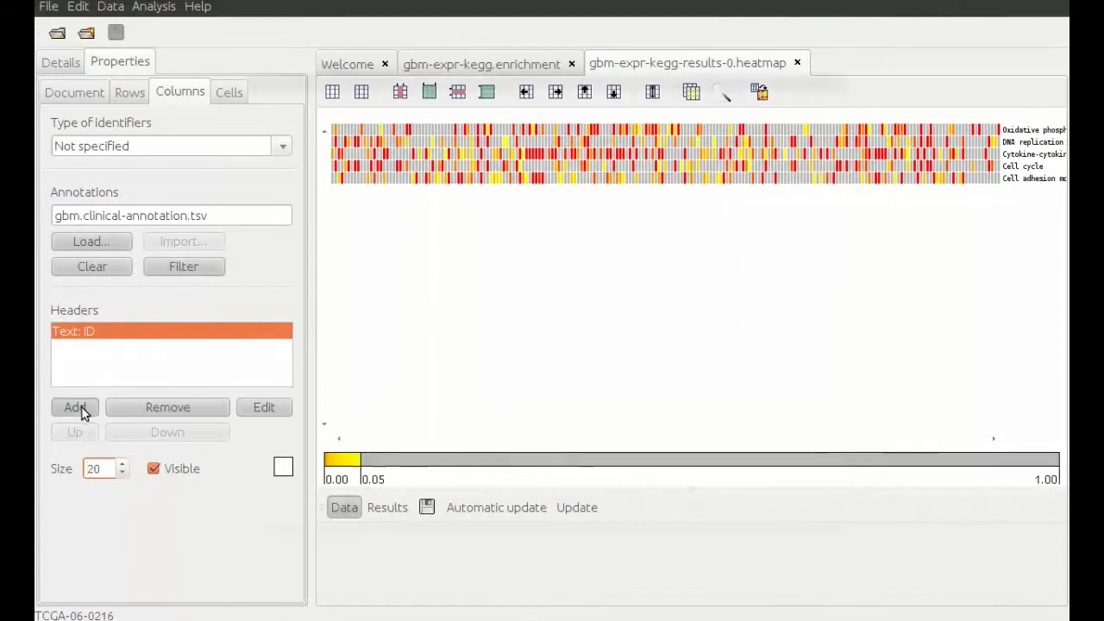
click(336, 191)
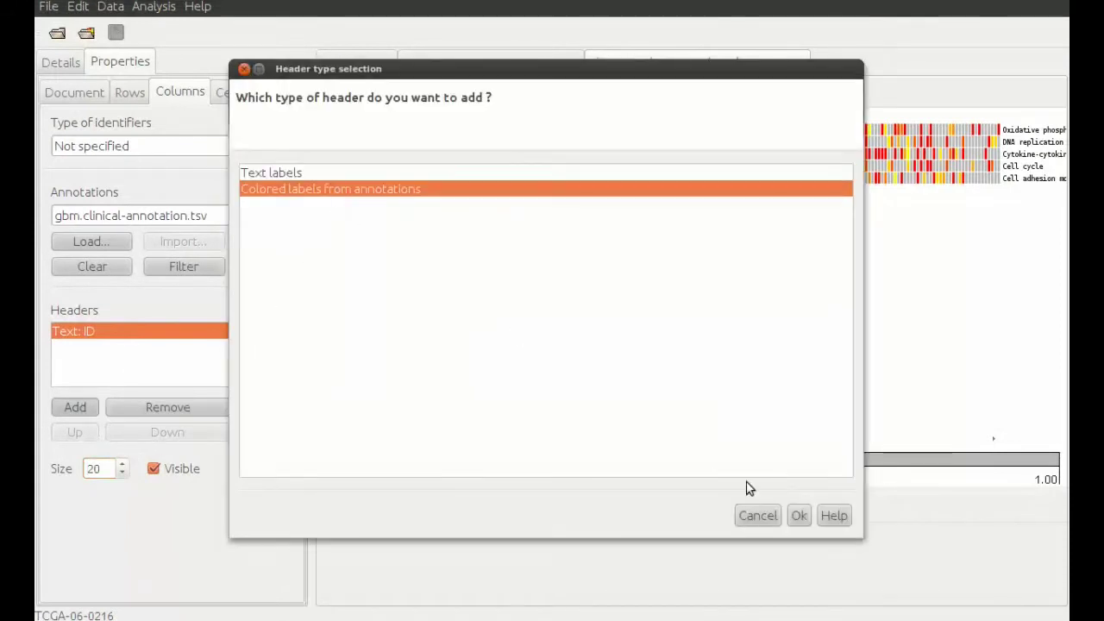
click(800, 516)
click(341, 239)
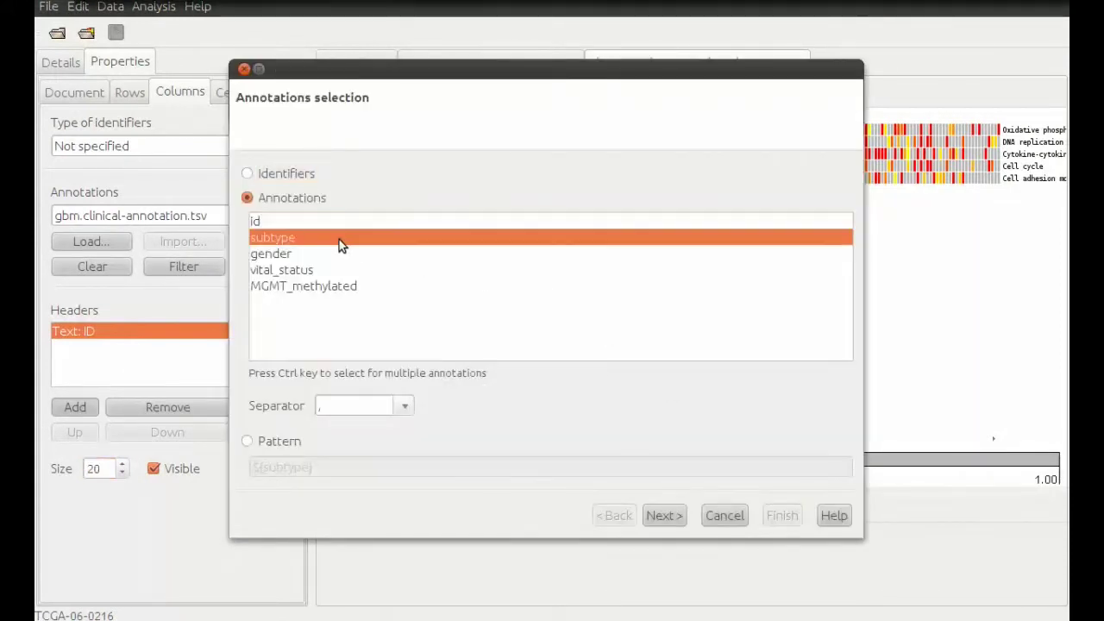
click(663, 517)
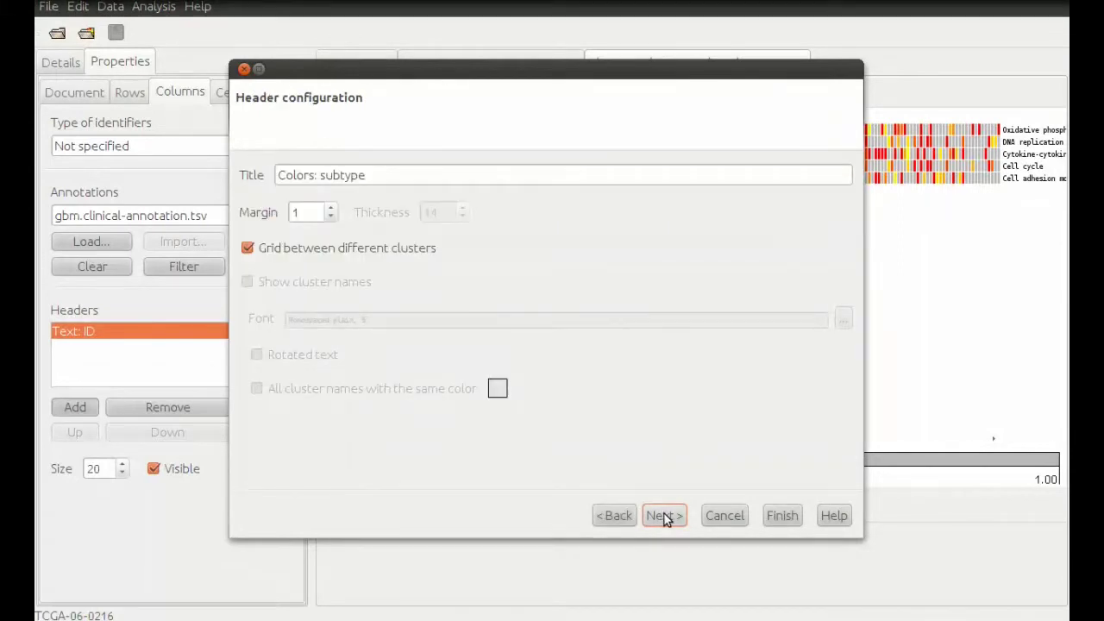
click(664, 516)
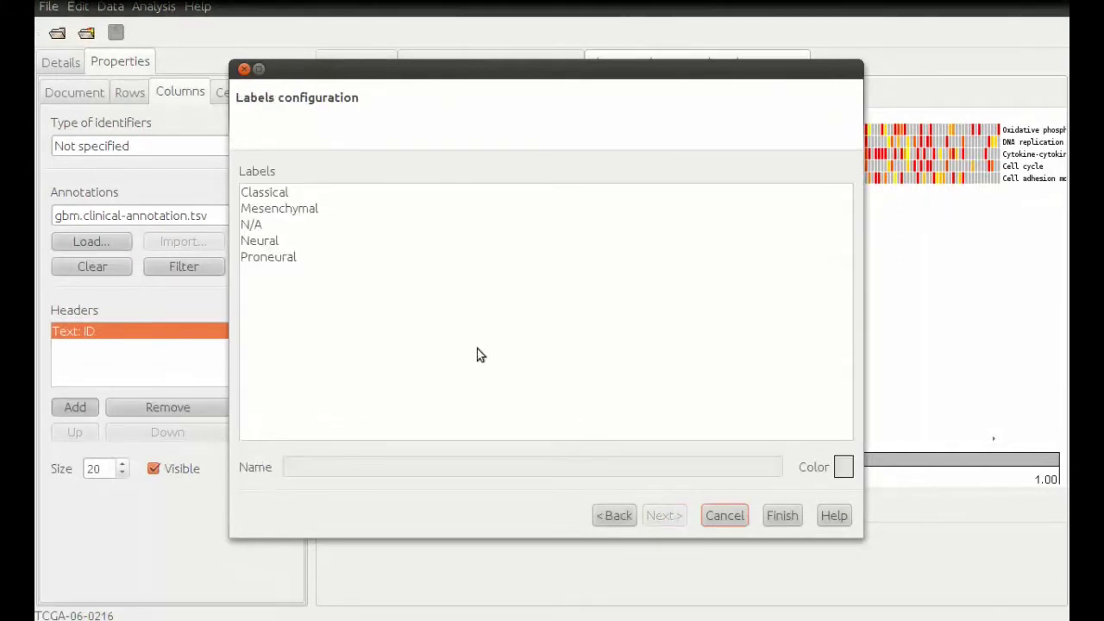
- Set the N/A label's color to black (#010101) and finish creating the subtype color header
click(302, 226)
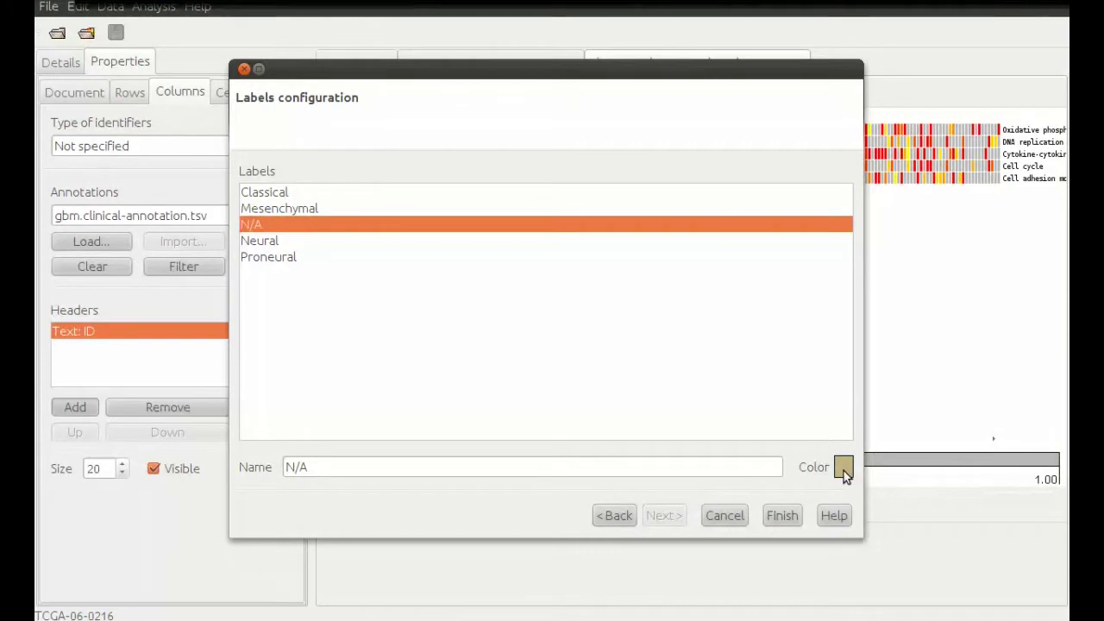
click(844, 466)
drag(715, 426, 634, 405)
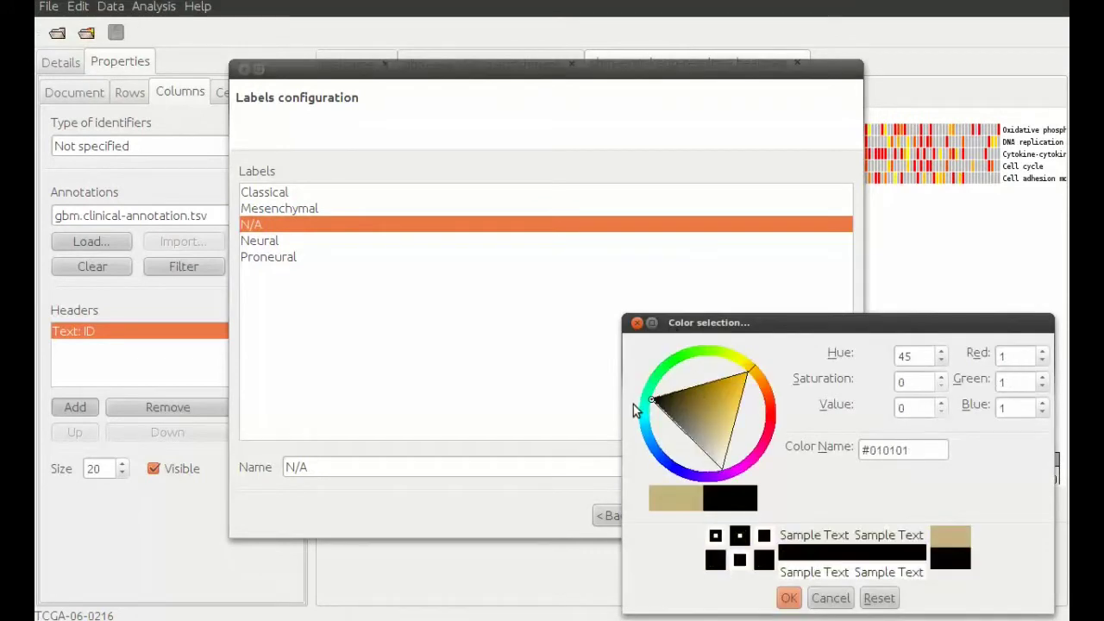
click(784, 601)
click(786, 516)
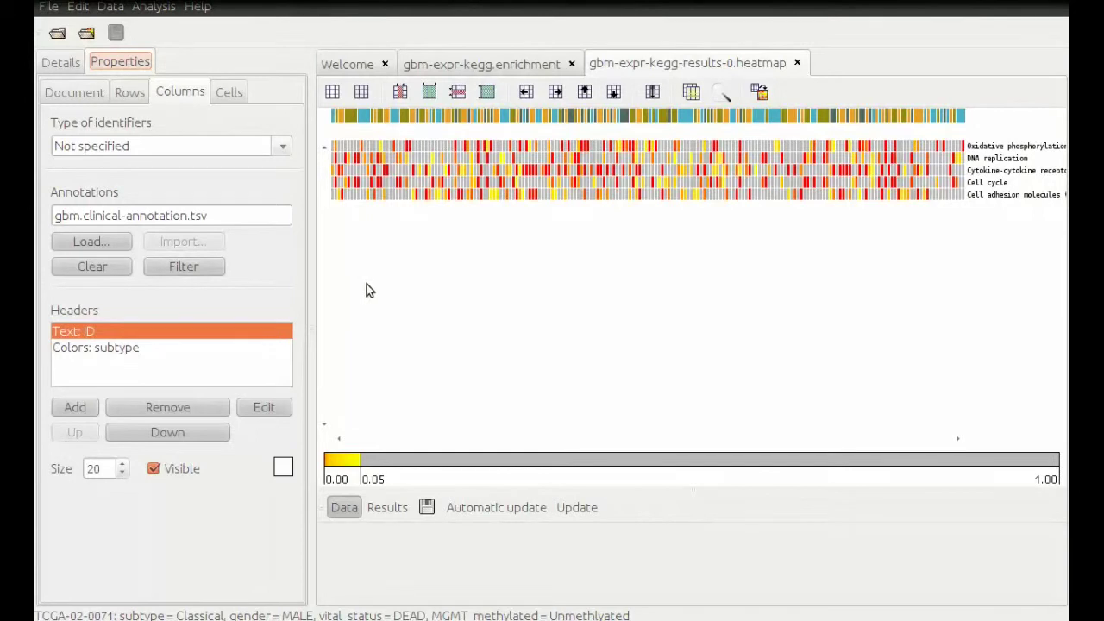
- Sort the heatmap's columns by the subtype label in ascending direction
click(112, 7)
mouse_move(188, 52)
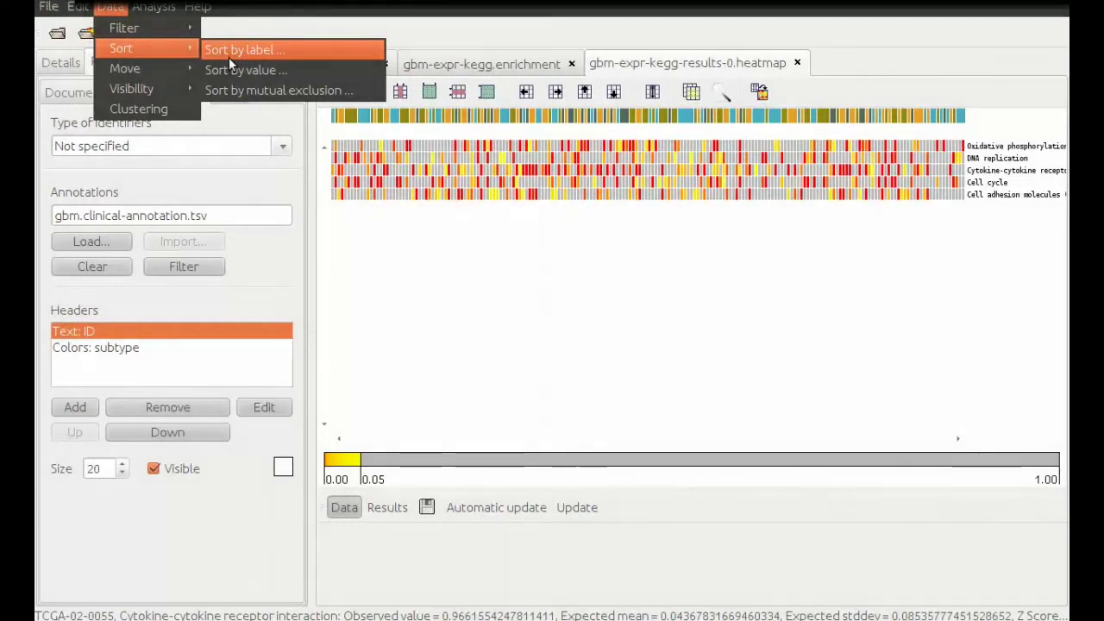
click(229, 57)
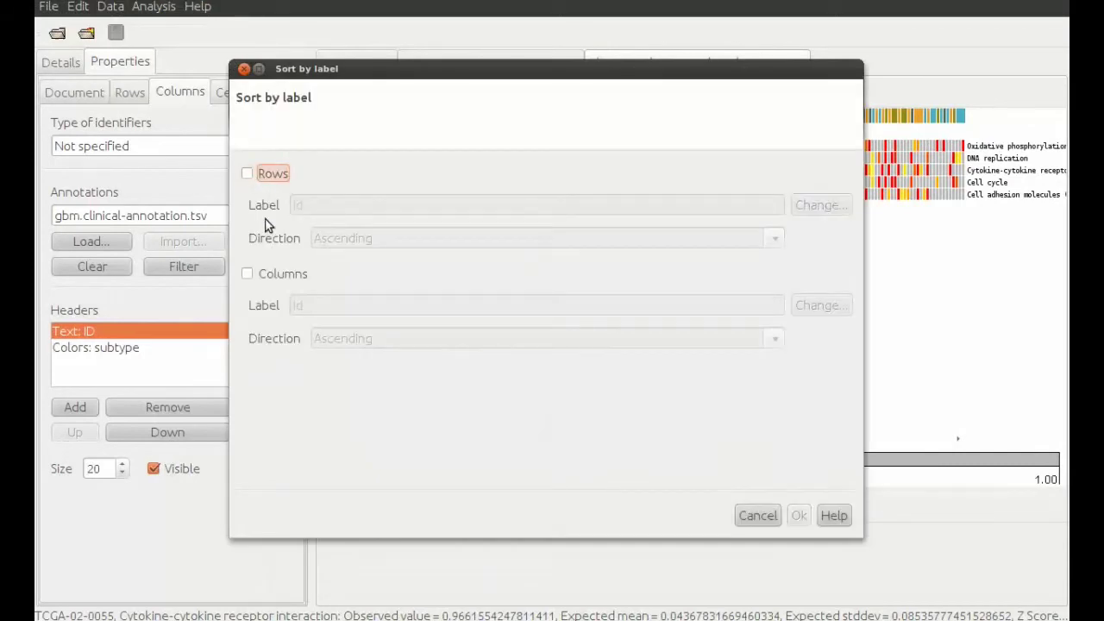
click(272, 274)
click(820, 305)
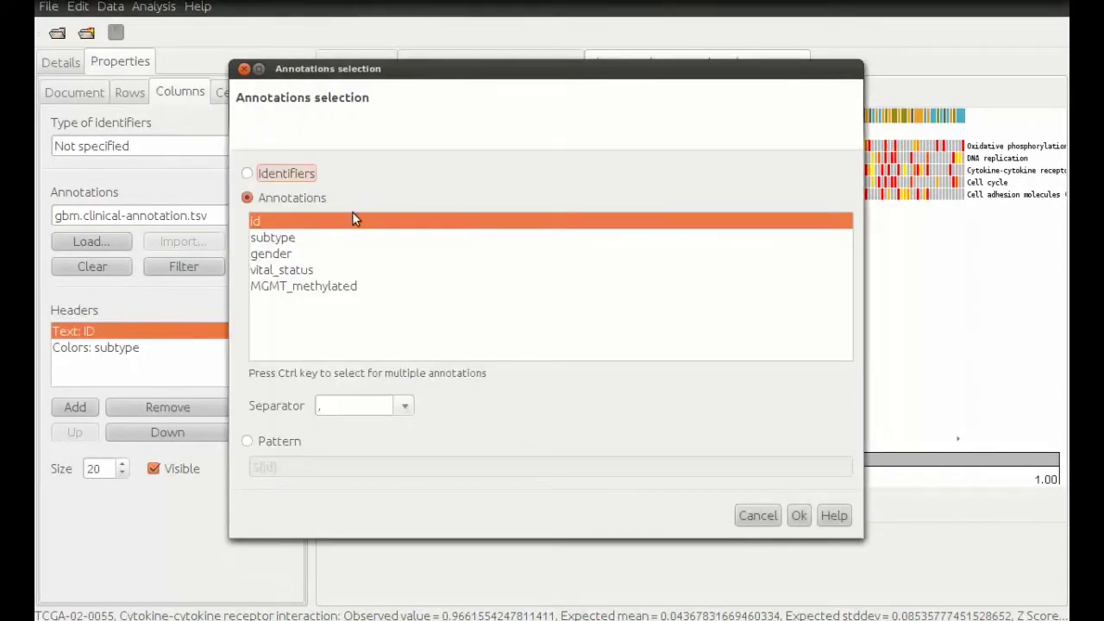
click(301, 238)
click(800, 516)
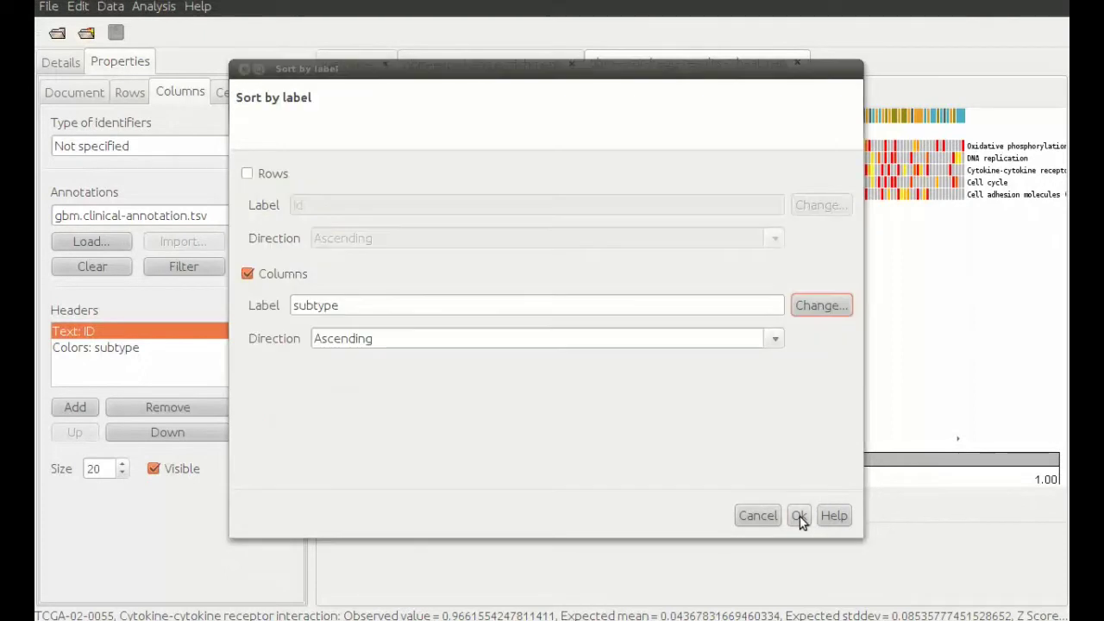
click(799, 516)
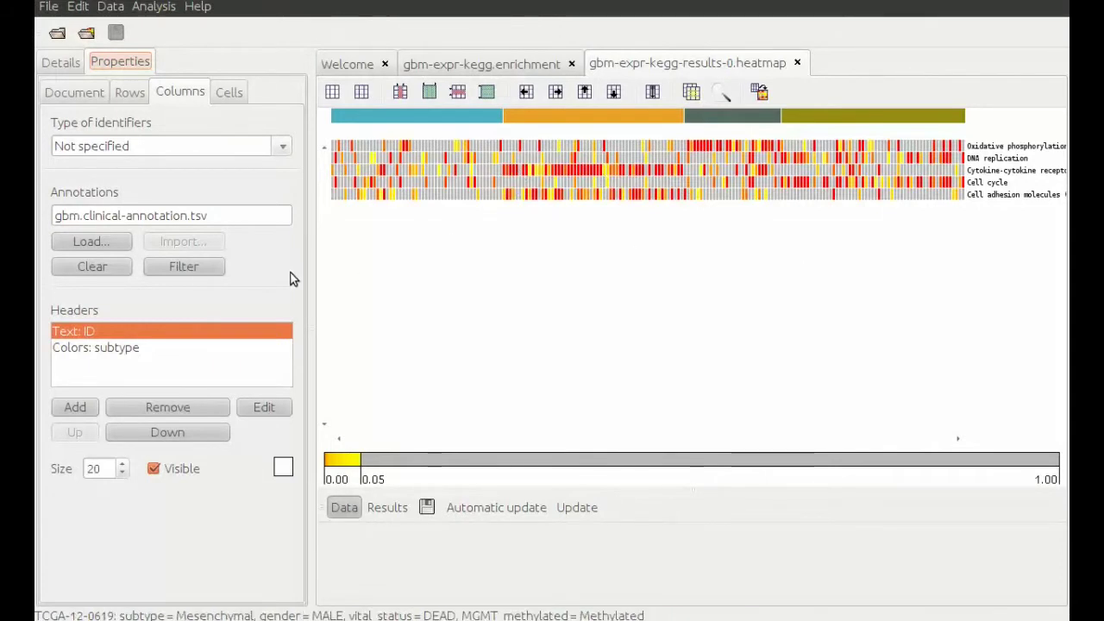
- Change the color scale of the results heatmap's cells to Z-Score scale
click(230, 93)
click(282, 349)
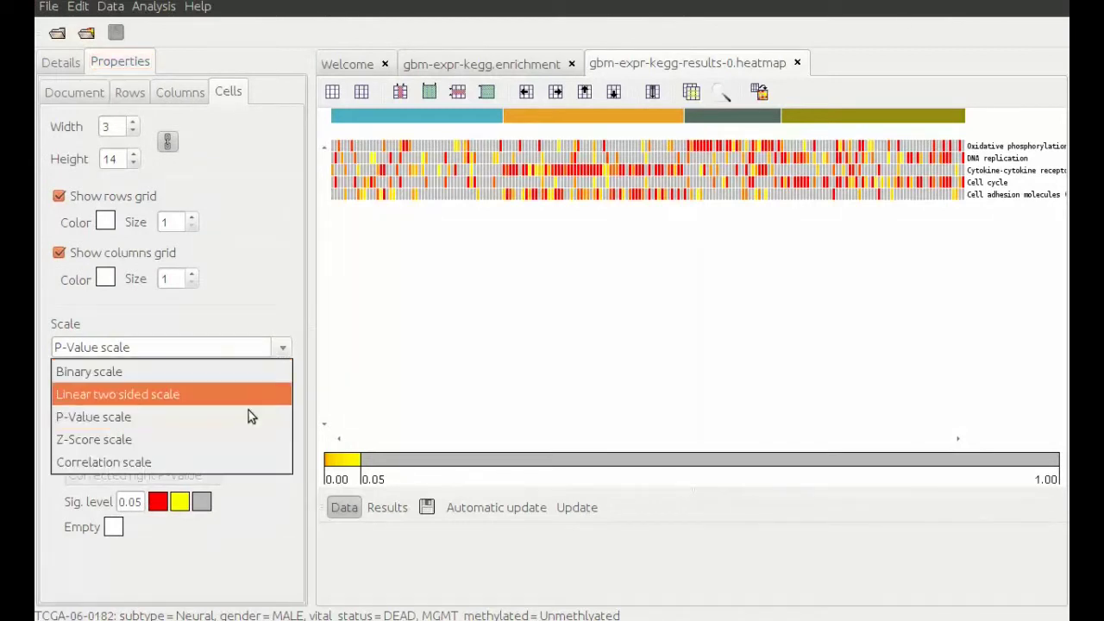
click(239, 437)
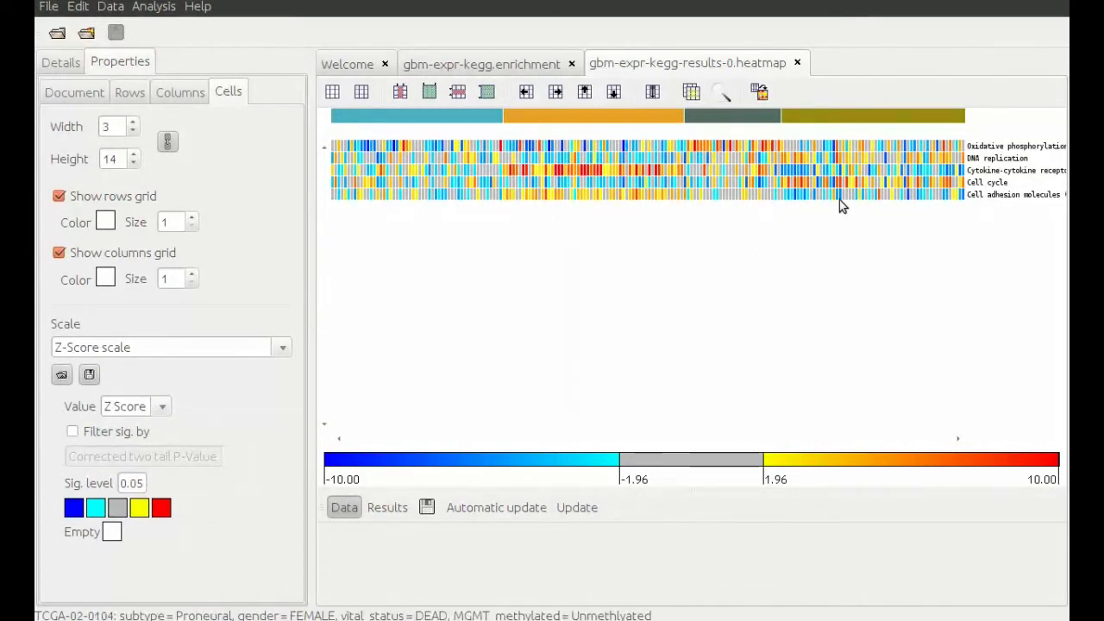
- Open the expression data heatmap for the Cytokine-cytokine receptor pathway and set its cell width and height to 3
click(998, 171)
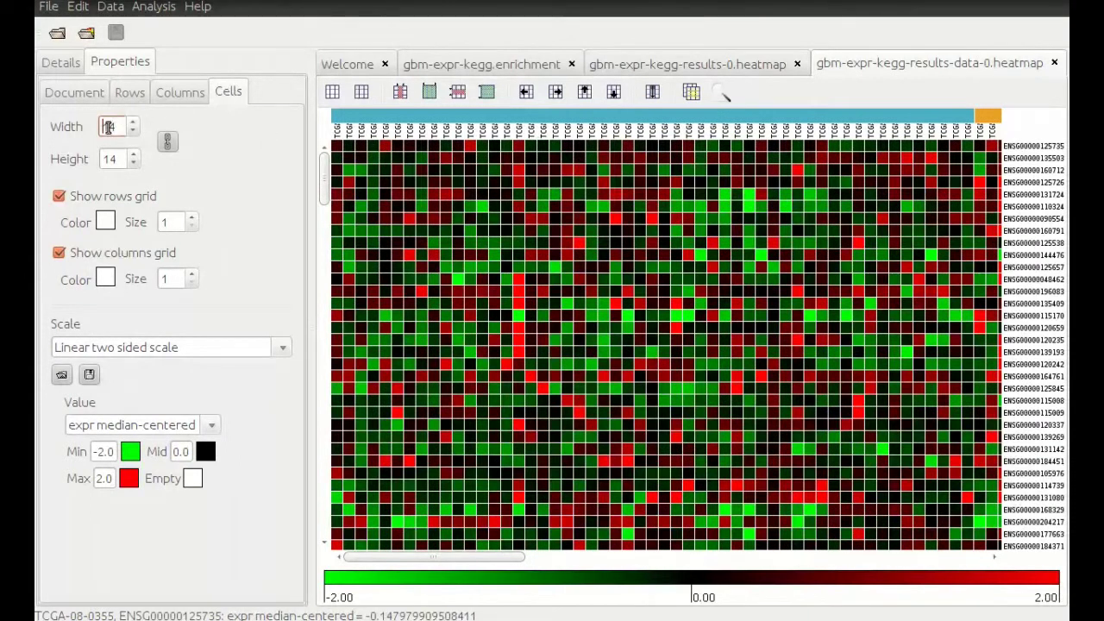
key(Return)
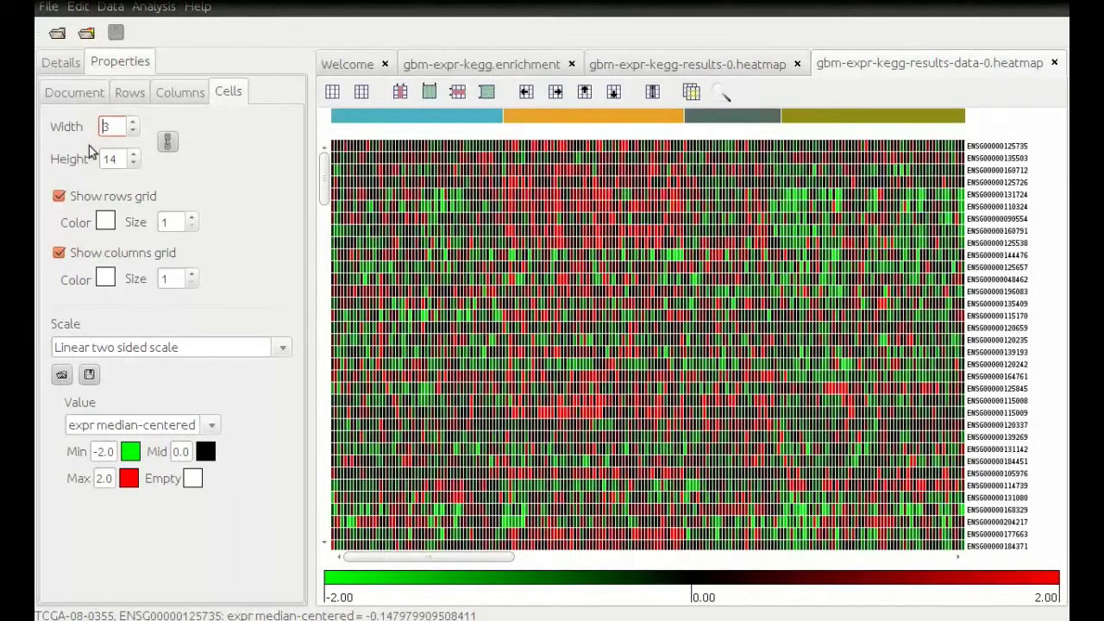
double_click(118, 158)
text(3)
key(Return)
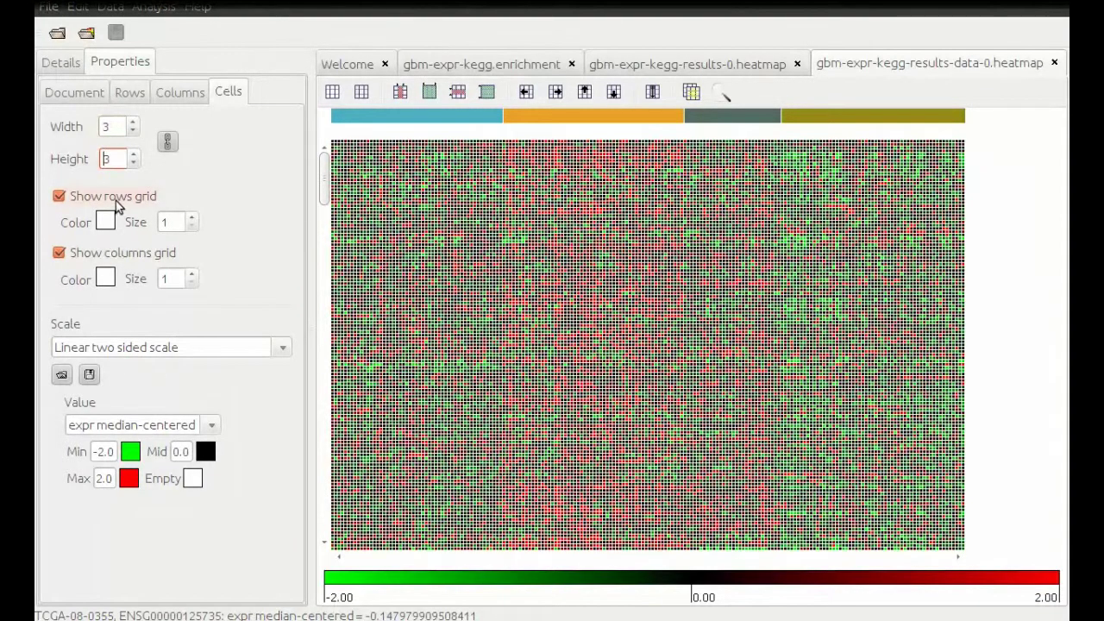
- Hide the expression heatmap's row and column grids and load the Expression (median-centered) scale
click(117, 198)
click(99, 253)
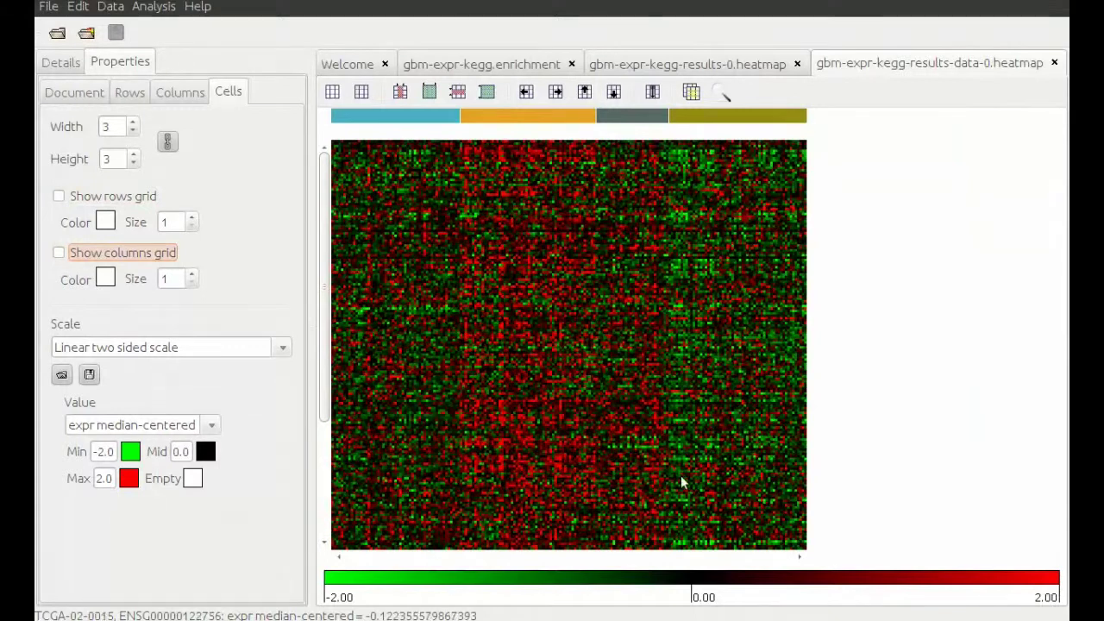
click(65, 377)
click(389, 244)
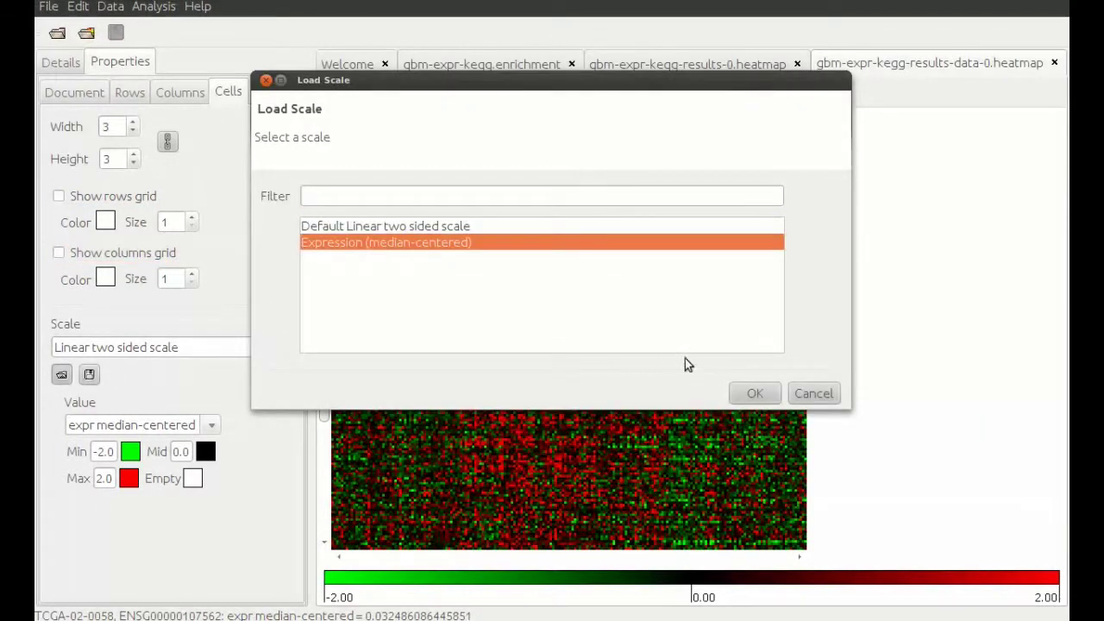
click(755, 393)
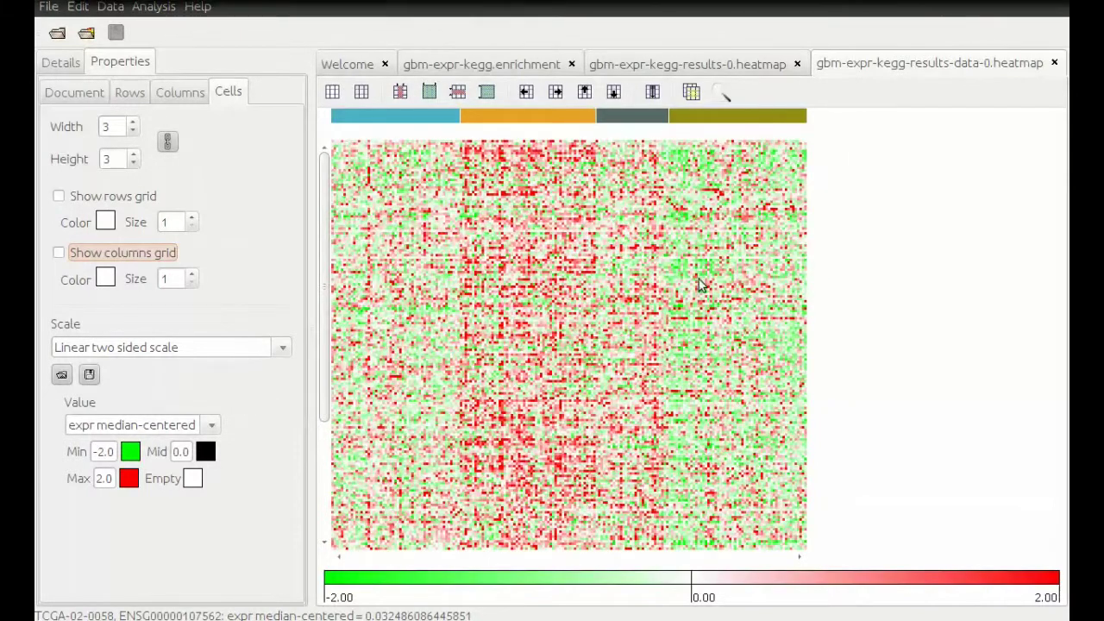
- Compare the Z-score results heatmap with the pathway's expression data heatmap
click(713, 72)
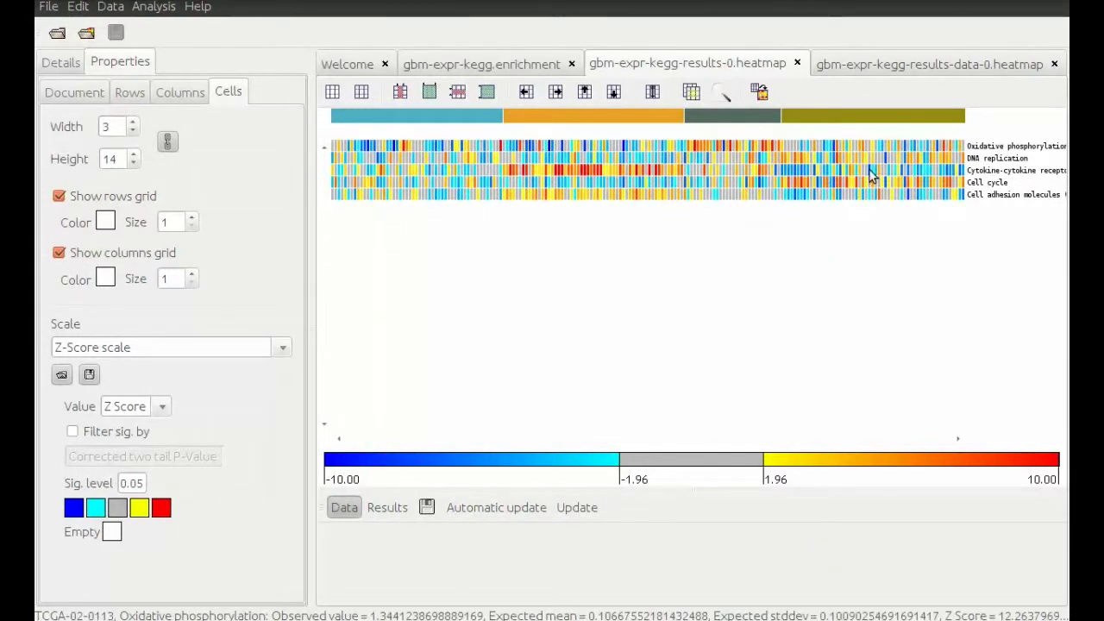
click(924, 64)
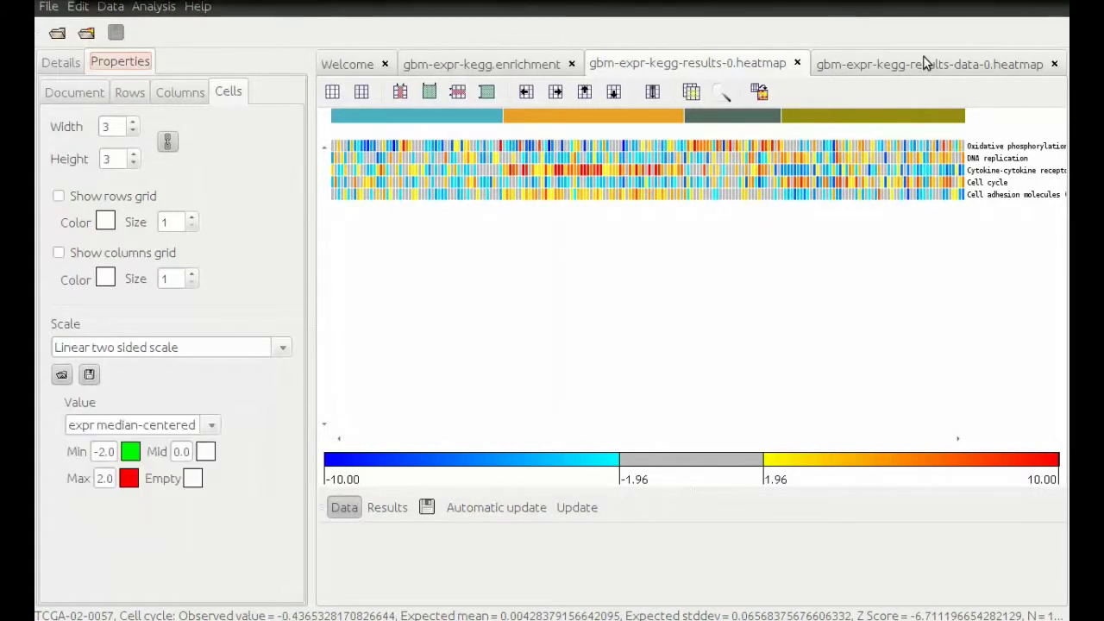